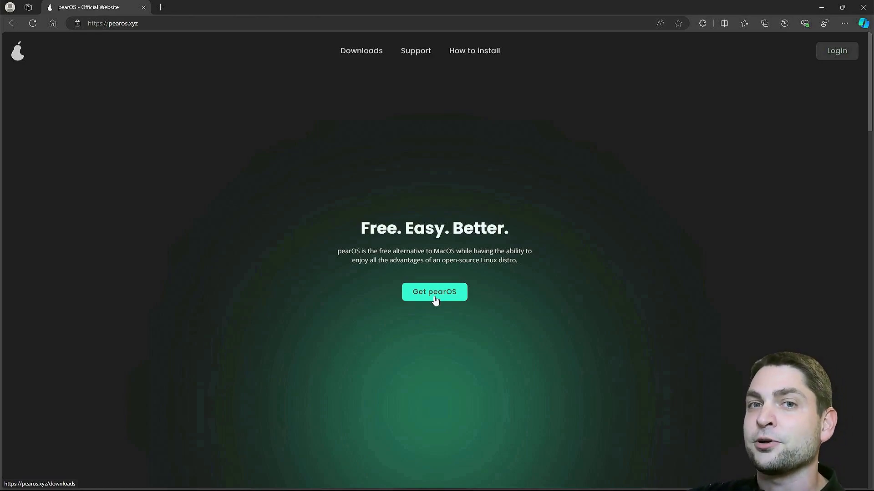
# Open the Catalina Software Update screenshot from the gallery full size in a new tab
pyautogui.scroll(-6, 434, 301)
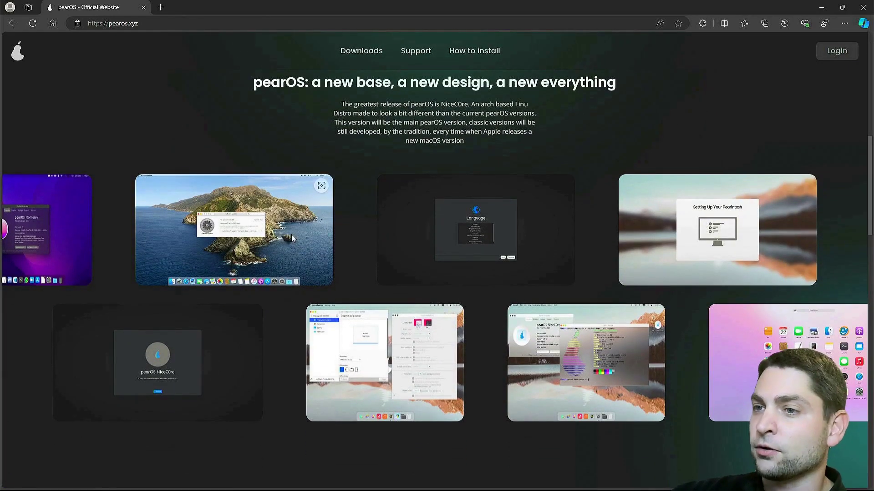
pyautogui.rightClick(294, 232)
pyautogui.click(318, 237)
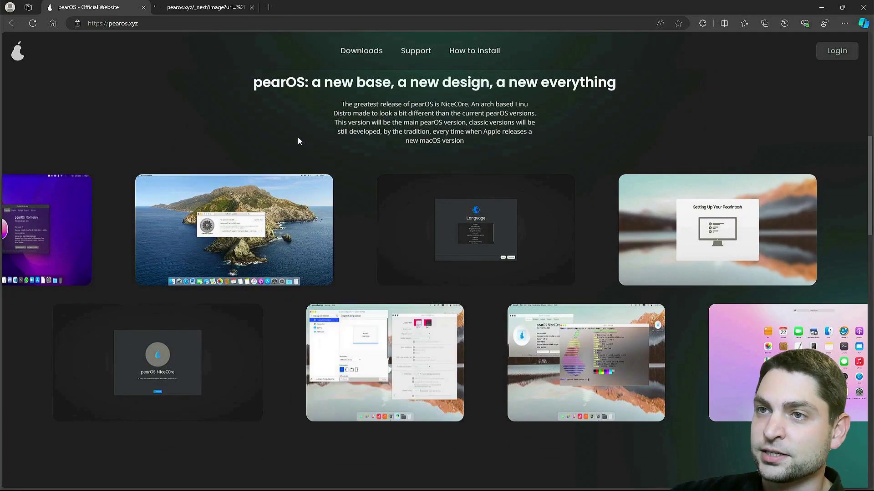
pyautogui.click(222, 8)
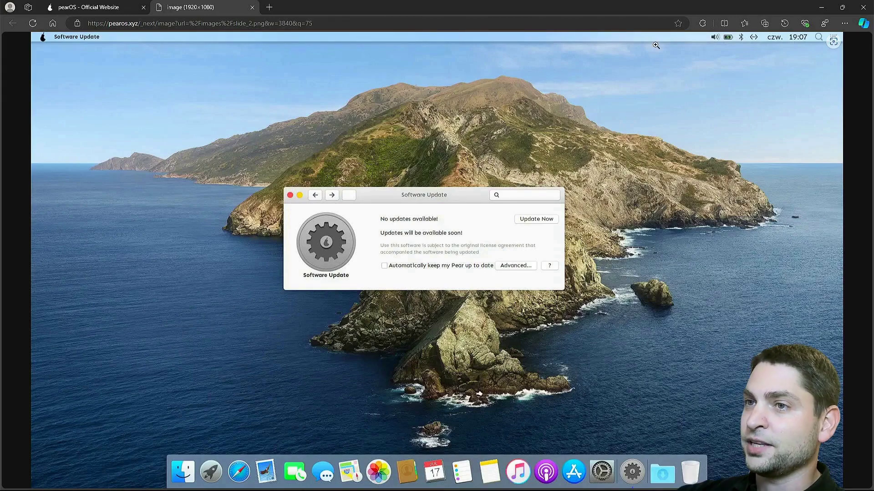
pyautogui.click(252, 7)
pyautogui.rightClick(56, 240)
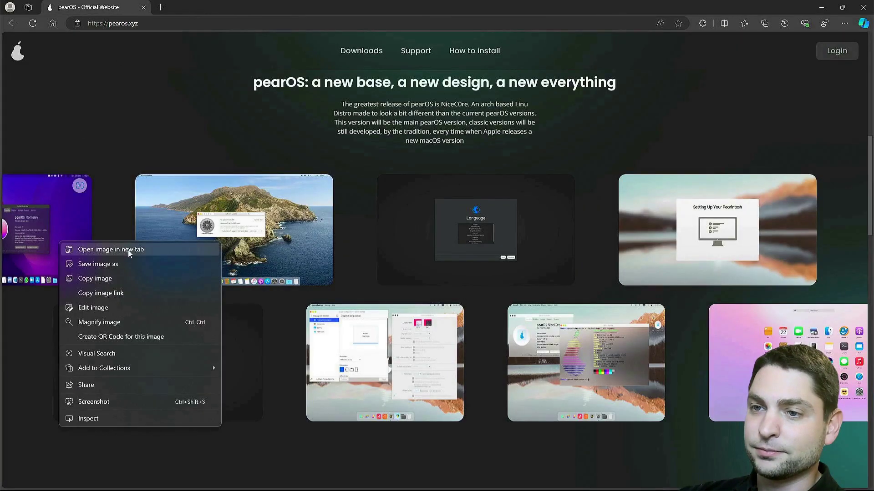
pyautogui.click(128, 250)
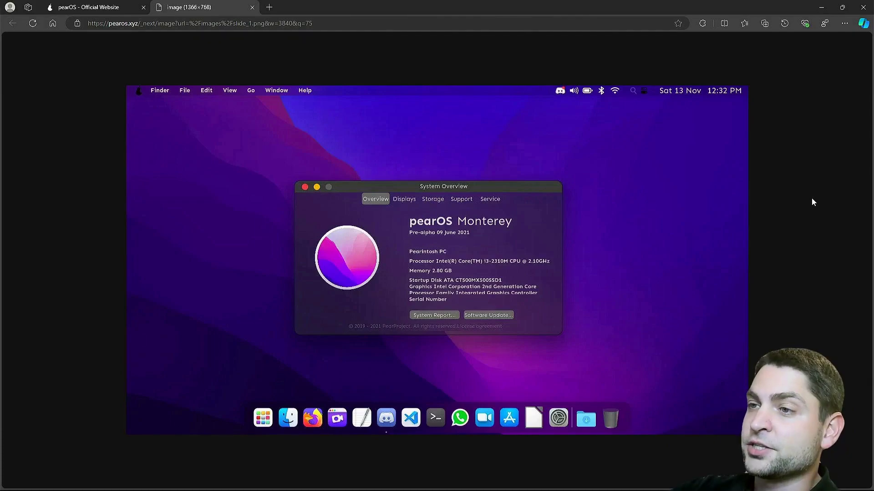
pyautogui.click(252, 7)
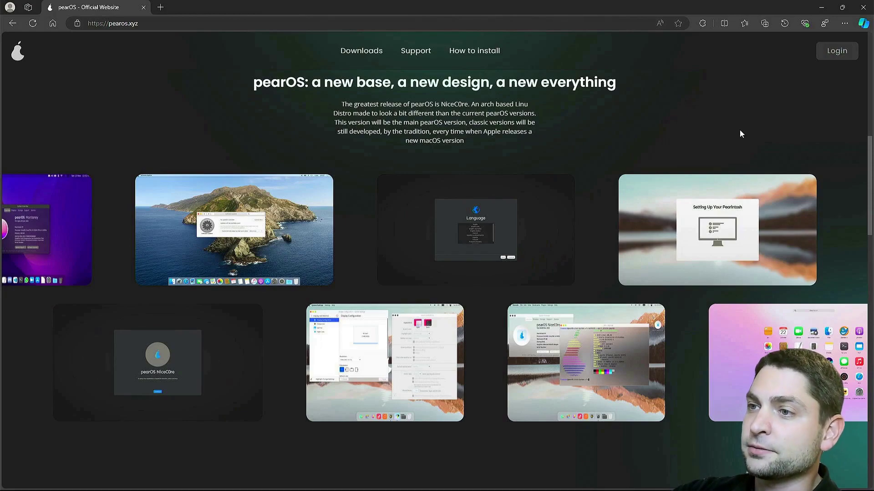
# Select the NiceC0re intro text from 'An arch based' to 'current pearOS versions'
pyautogui.moveTo(470, 103); pyautogui.dragTo(534, 113)
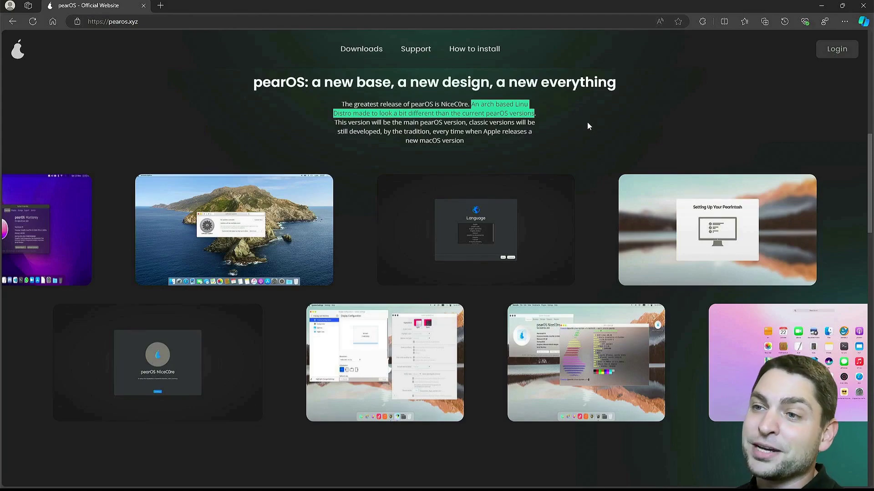
# Duplicate the pearOS website tab, highlight the name NiceC0re, and scroll to the FAQ
pyautogui.hotkey('ctrl', 'shift', 'k')
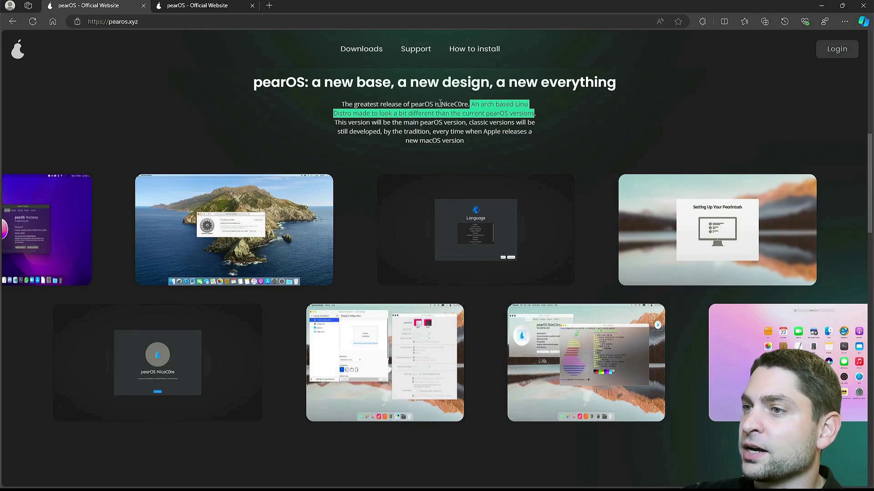
pyautogui.moveTo(441, 104); pyautogui.dragTo(460, 104)
pyautogui.scroll(-8, 619, 129)
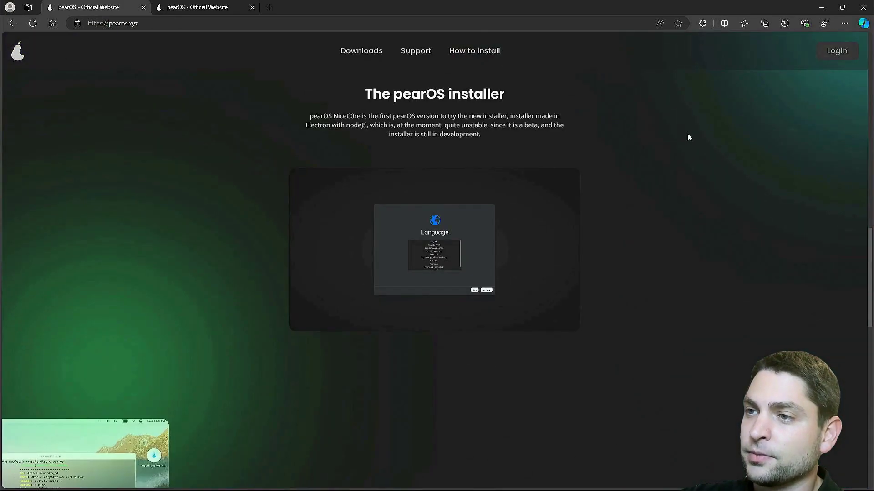
pyautogui.scroll(-5, 708, 187)
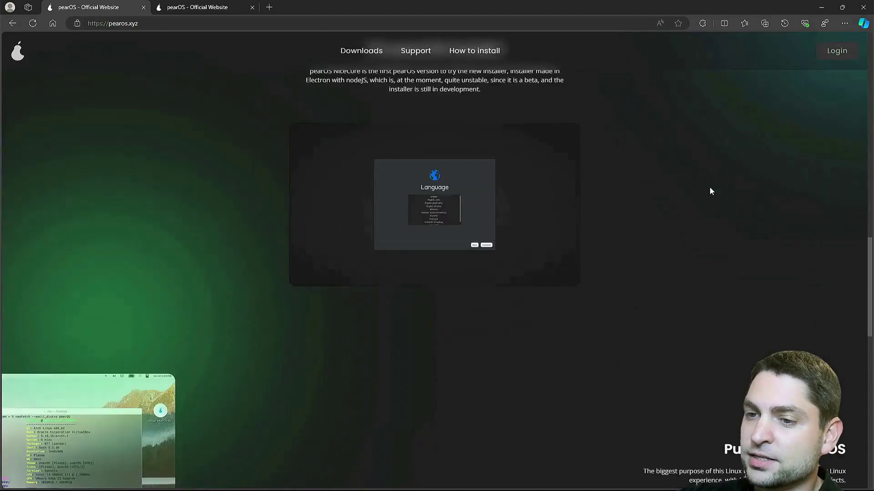
pyautogui.scroll(-2, 709, 187)
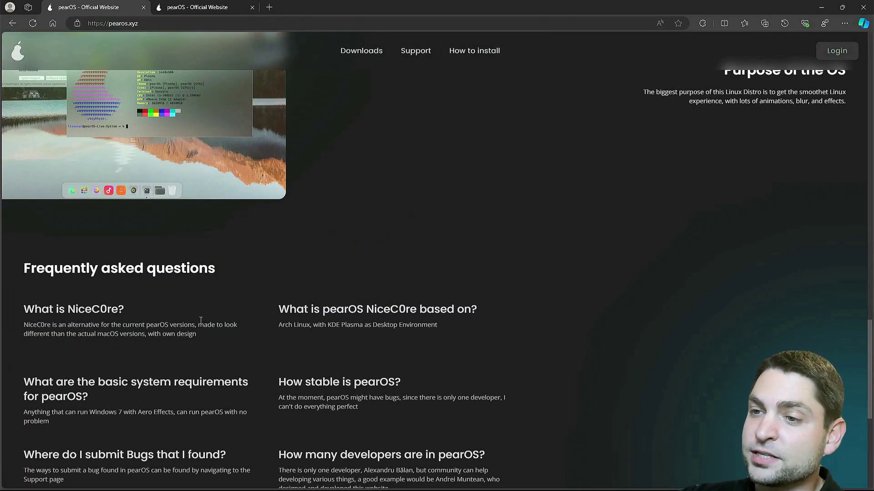
# Select 'with own design' and open the neofetch screenshot in a new tab
pyautogui.moveTo(199, 325); pyautogui.dragTo(147, 335)
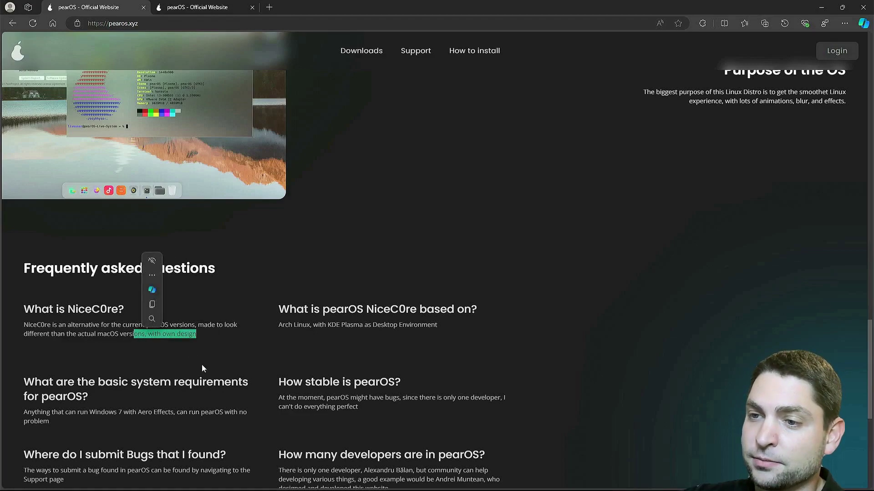
pyautogui.rightClick(207, 107)
pyautogui.click(239, 115)
pyautogui.click(231, 7)
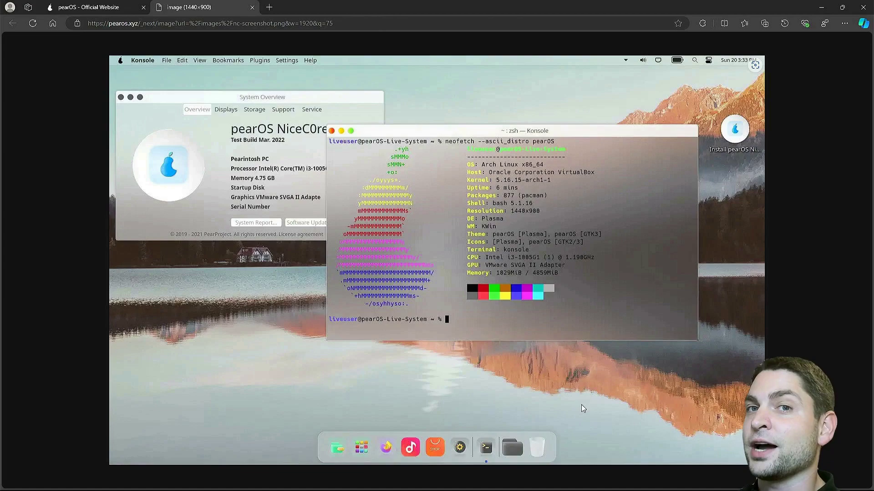
pyautogui.click(252, 8)
# Find the pearOS_ThiccSur_64bit-11.1.0 archive item, download its ISO image, and show it in its folder
pyautogui.click(356, 52)
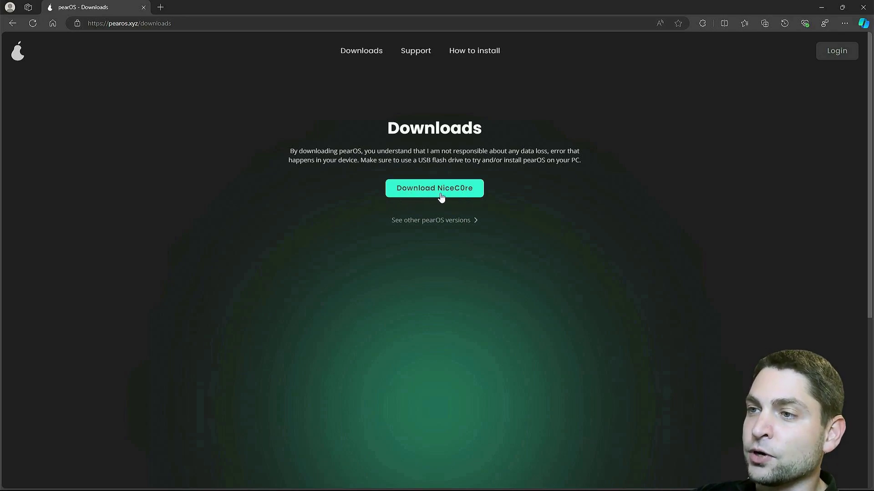
pyautogui.click(451, 221)
pyautogui.scroll(-2, 455, 204)
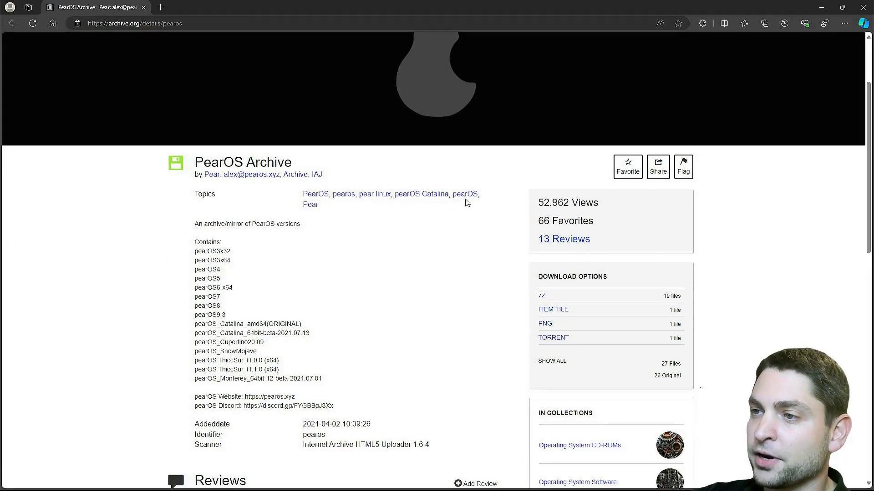
pyautogui.click(465, 195)
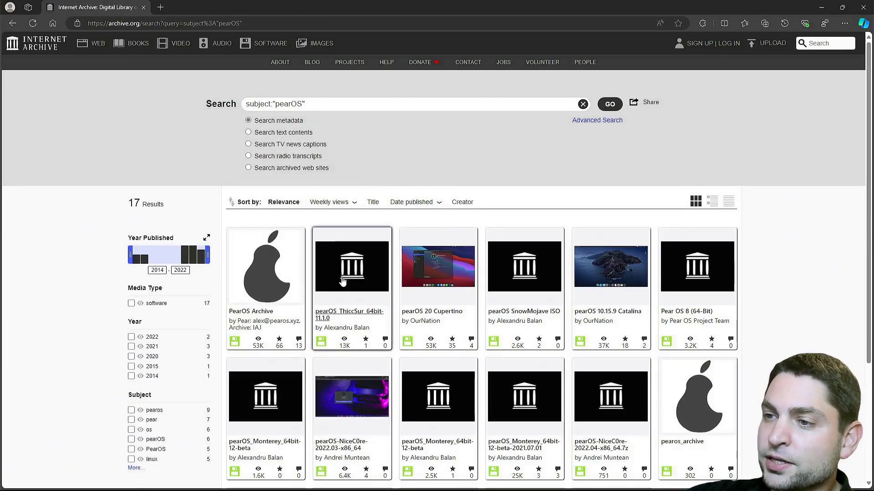
pyautogui.click(366, 313)
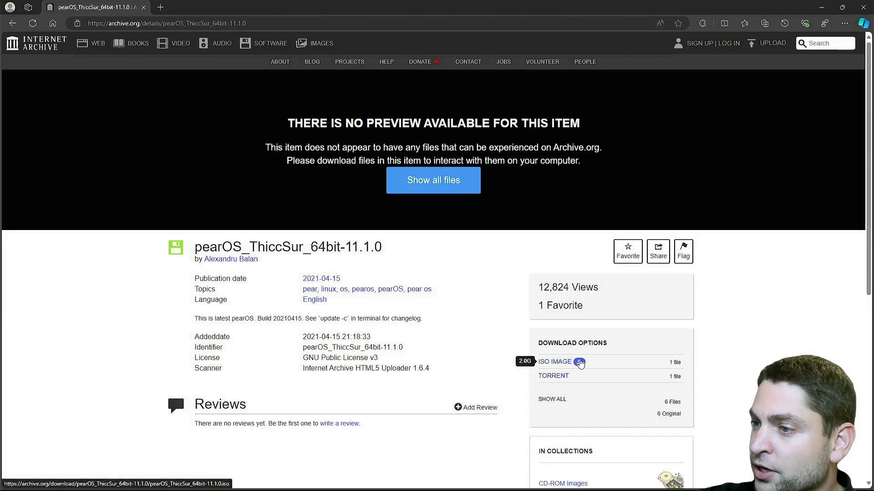
pyautogui.click(579, 363)
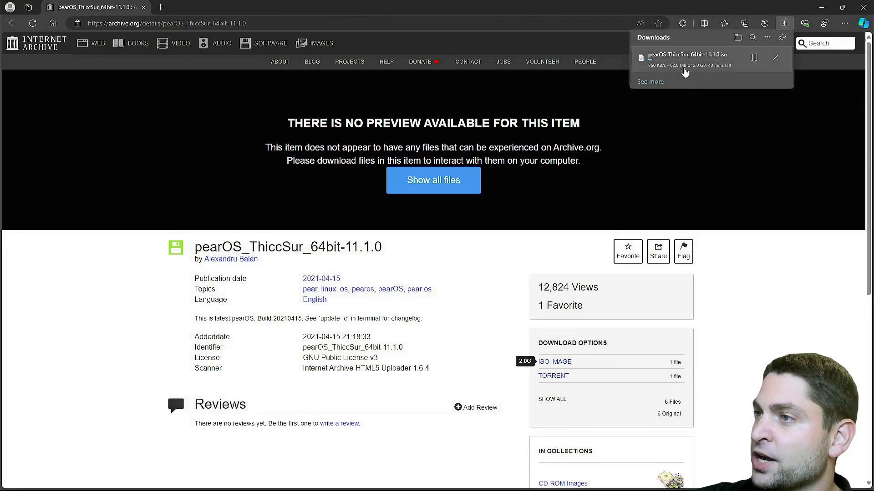
pyautogui.click(726, 75)
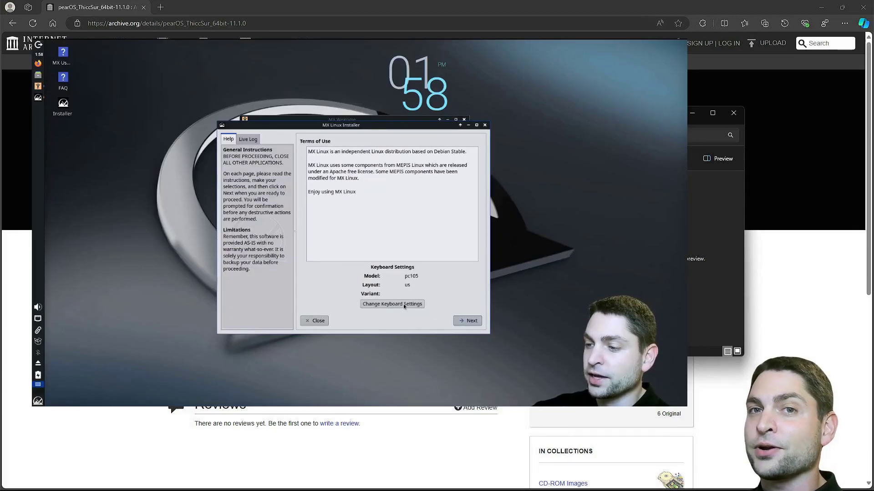
# Start the MX Linux installation and advance through the installer pages
pyautogui.click(405, 301)
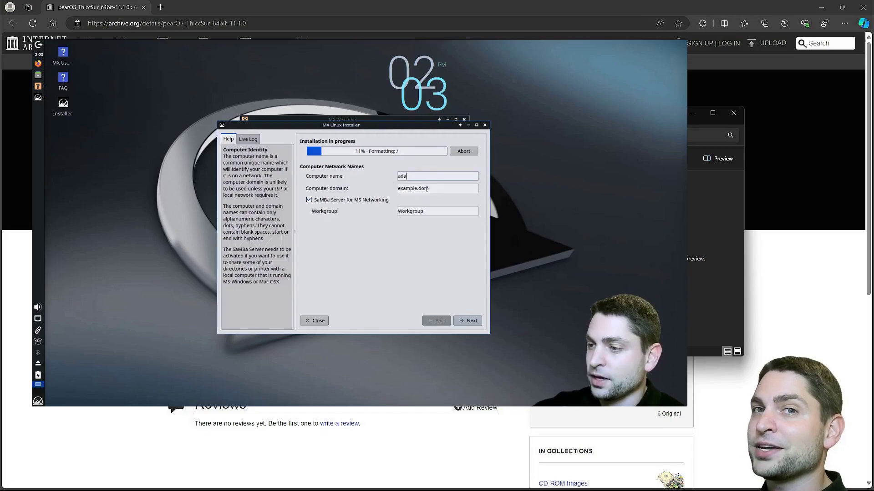
pyautogui.press('Return')
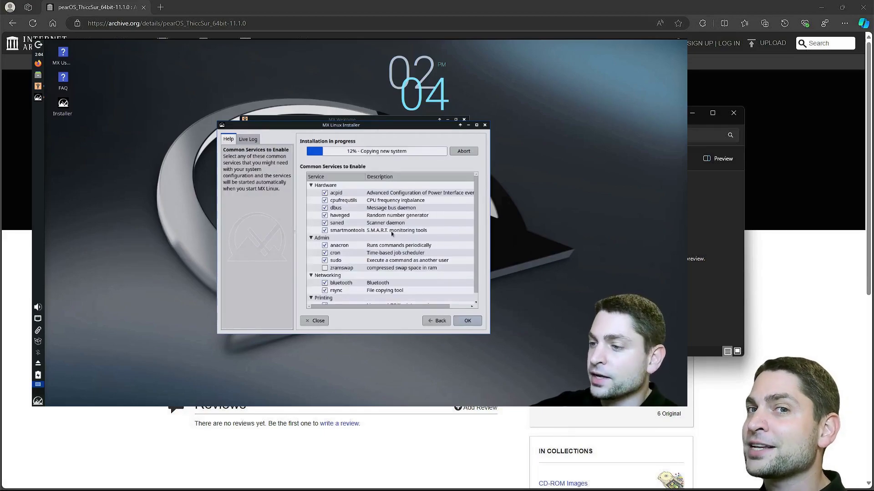
pyautogui.press('Return')
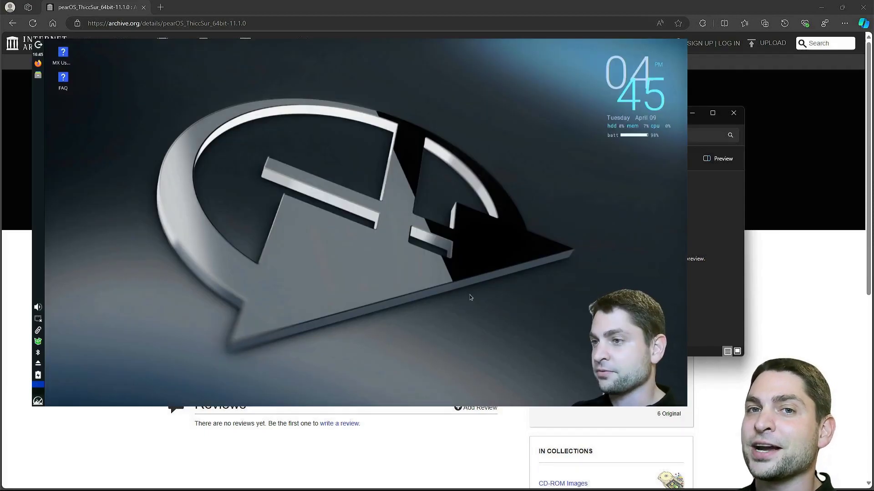
# Run neofetch in the F4 drop-down terminal and highlight the Xfce 4.18 DE value
pyautogui.press('F4')
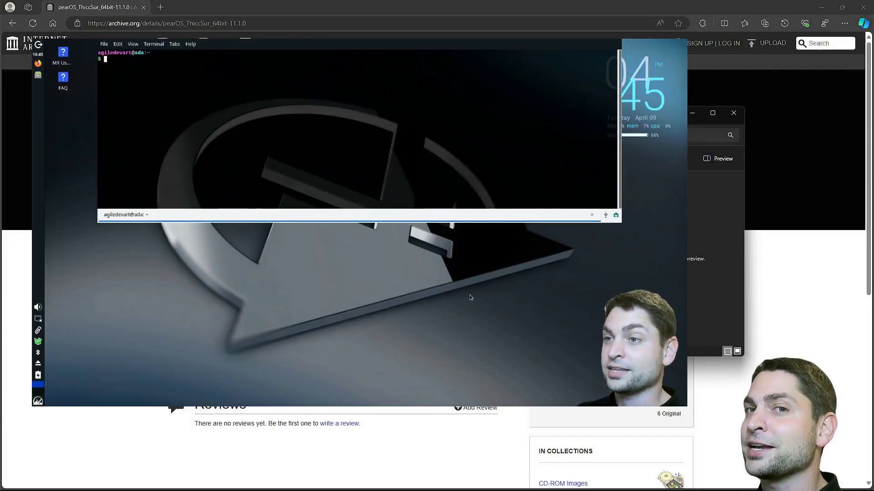
pyautogui.write('neofetch')
pyautogui.press('Return')
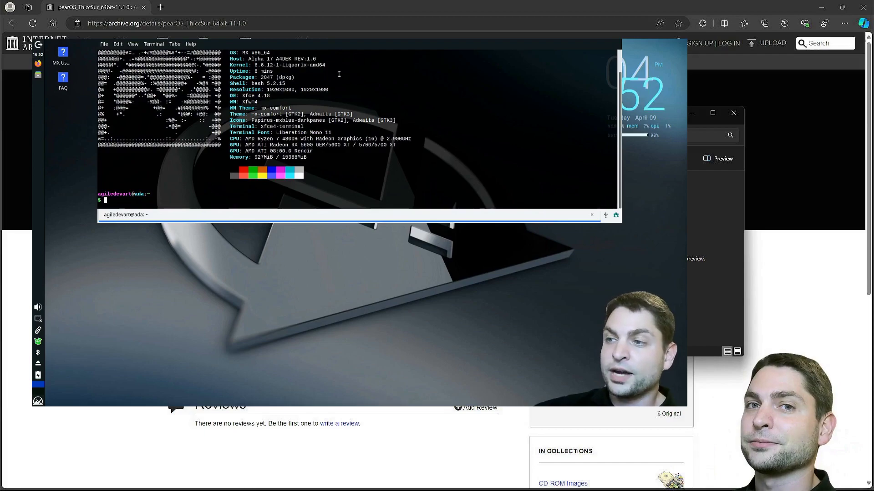
pyautogui.moveTo(242, 96); pyautogui.dragTo(270, 96)
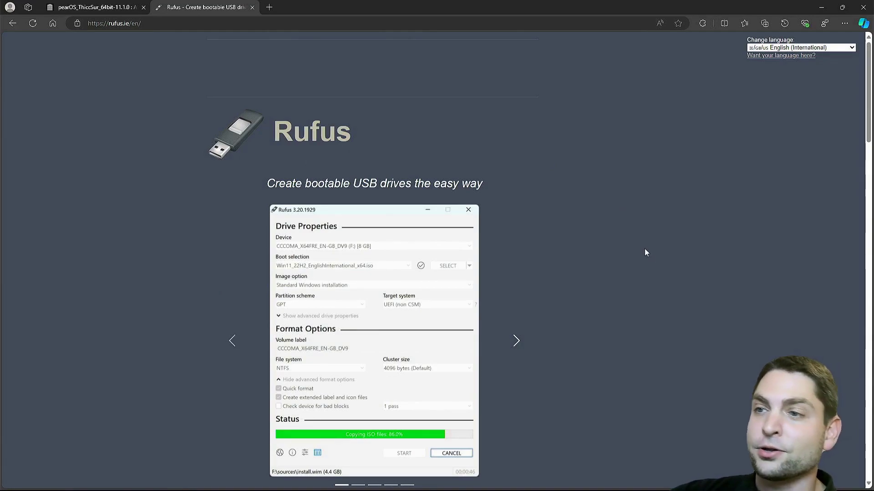
# Download rufus-4.5.exe from the Download section and launch it
pyautogui.scroll(-10, 645, 253)
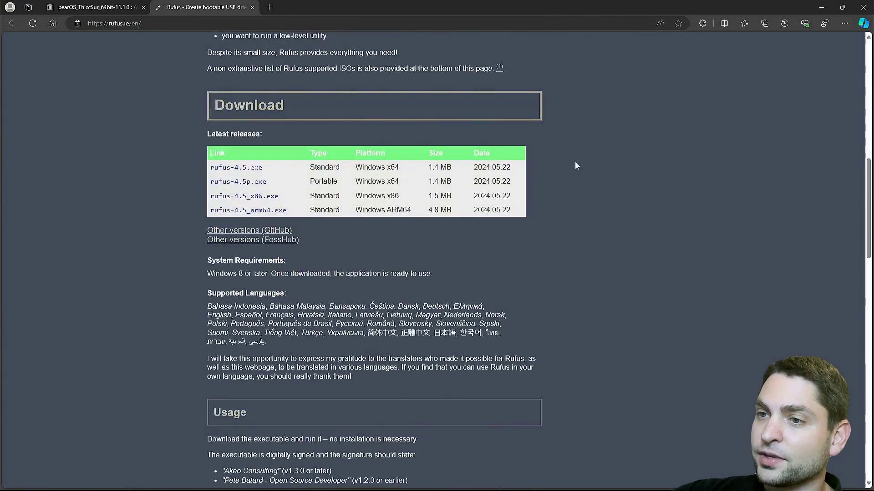
pyautogui.click(246, 172)
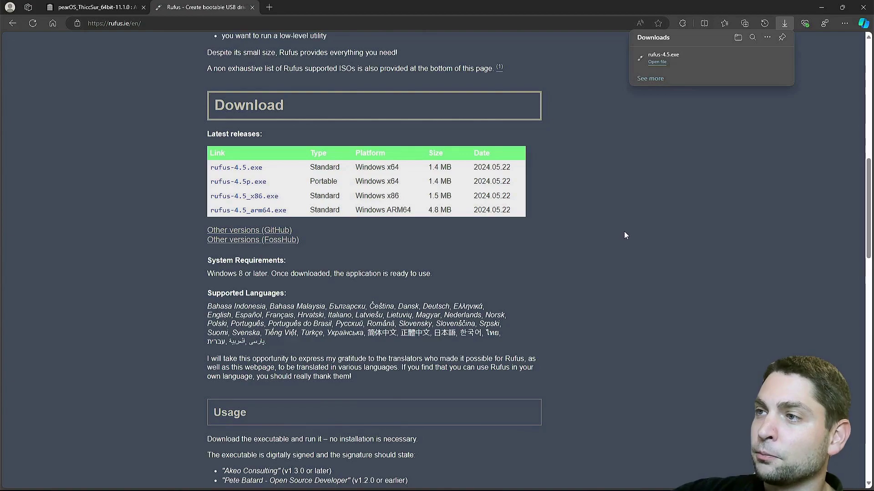
pyautogui.click(656, 62)
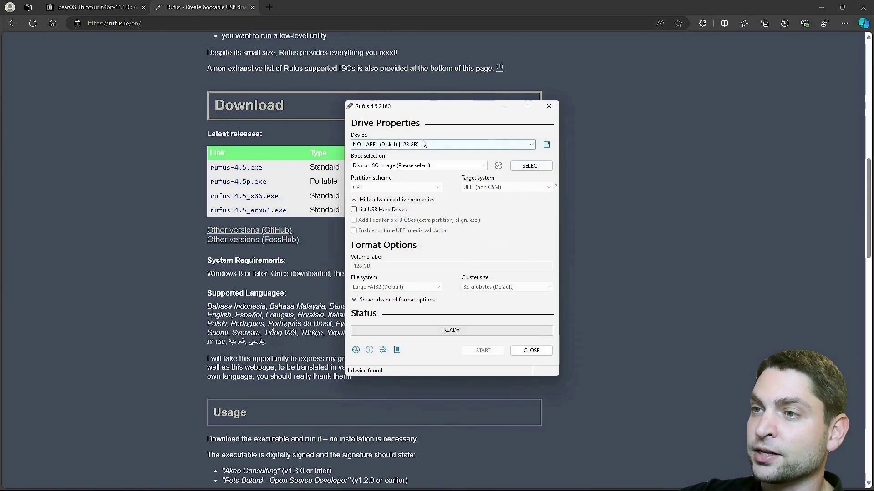
# Choose pearOS_ThiccSur_64bit-11.1.0.iso from Downloads as the Rufus boot image
pyautogui.click(531, 166)
pyautogui.click(501, 184)
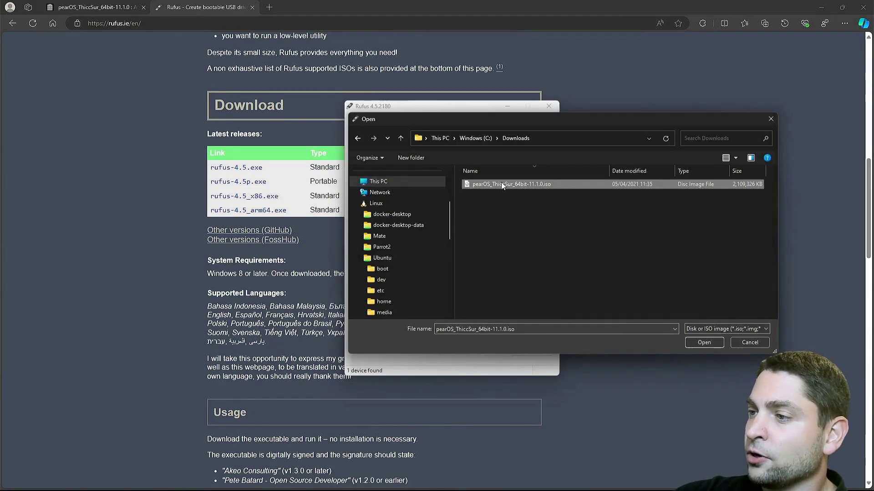
pyautogui.click(704, 342)
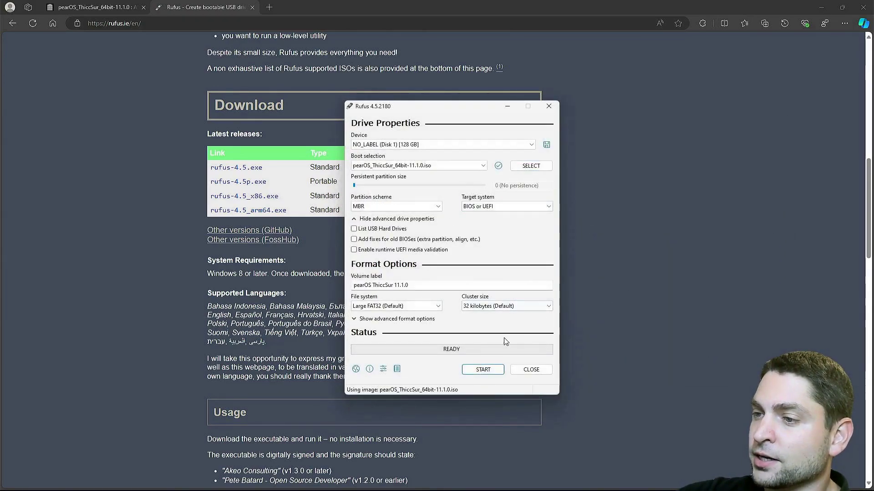
# Write the ISO to the USB drive in ISO Image mode, accepting the UEFI, data-loss and partition warnings
pyautogui.click(495, 372)
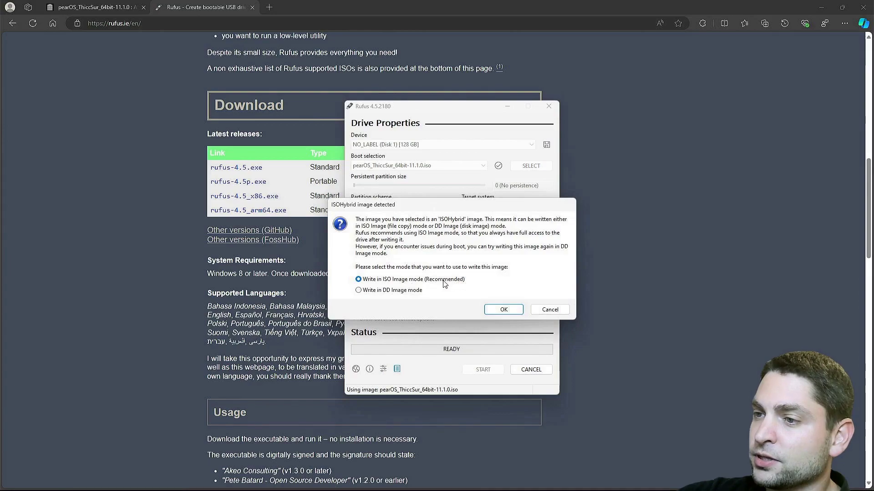
pyautogui.click(503, 312)
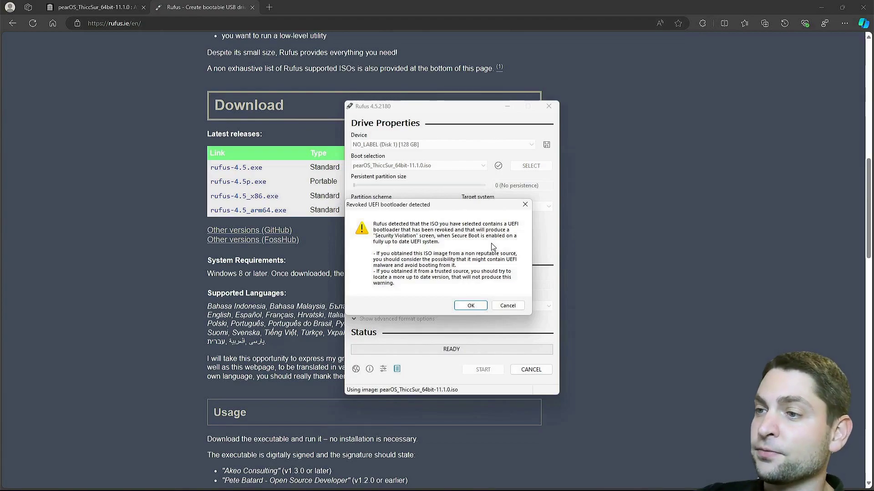
pyautogui.click(471, 306)
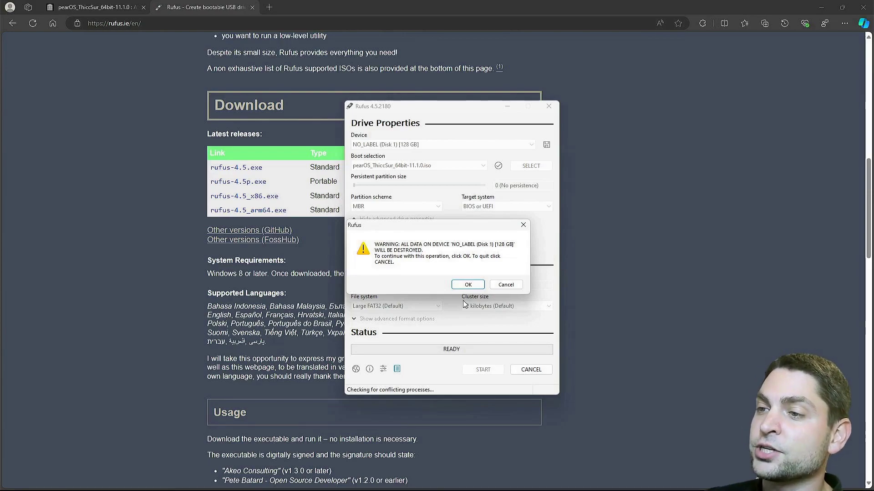
pyautogui.click(468, 286)
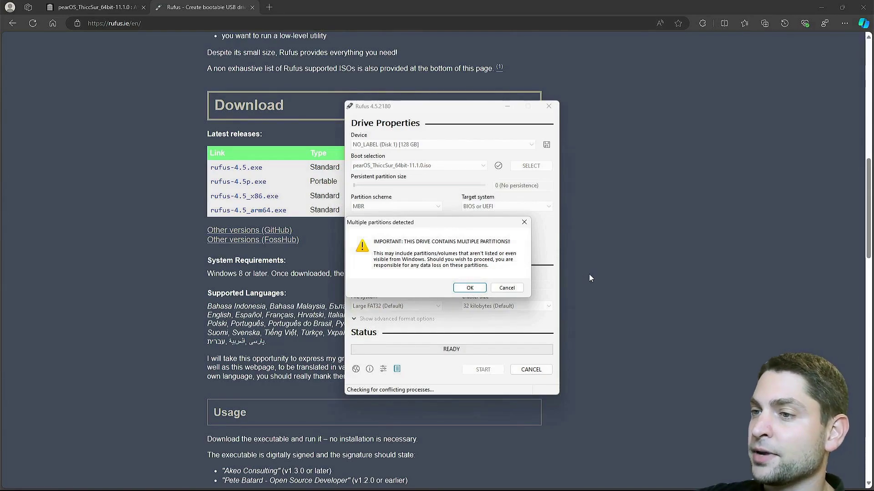
pyautogui.click(471, 289)
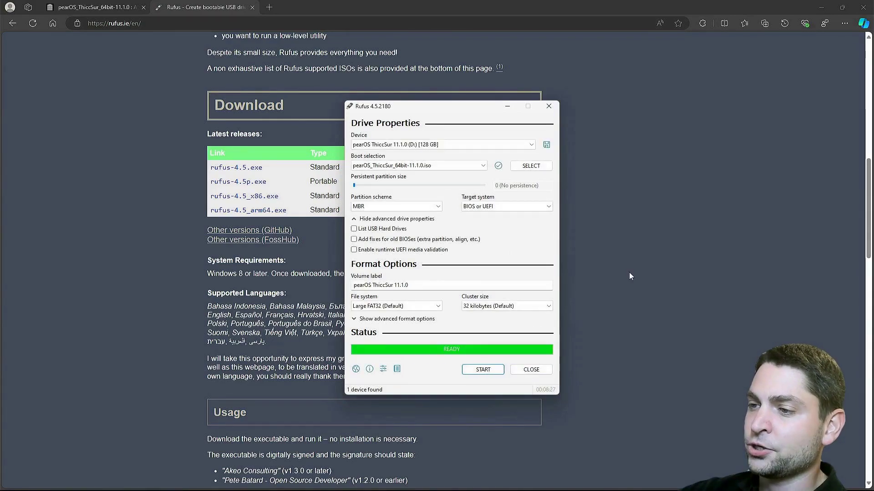
# Close Rufus now that the pearOS USB drive shows READY
pyautogui.click(531, 369)
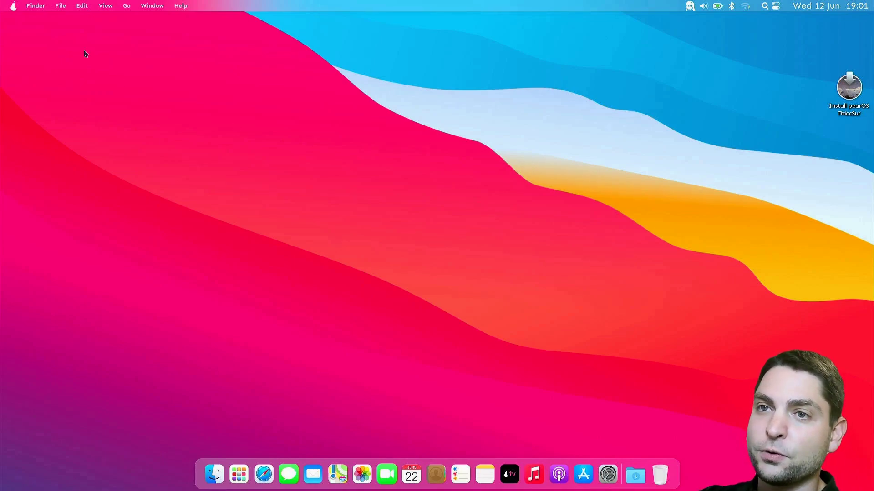
# Connect to the first Wi-Fi network and select the Install pearOS ThiccSur desktop launcher
pyautogui.click(13, 6)
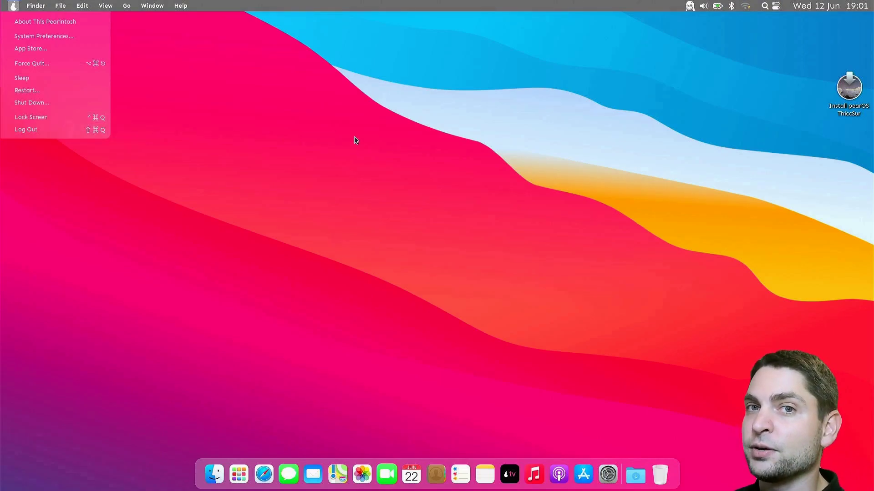
pyautogui.click(503, 201)
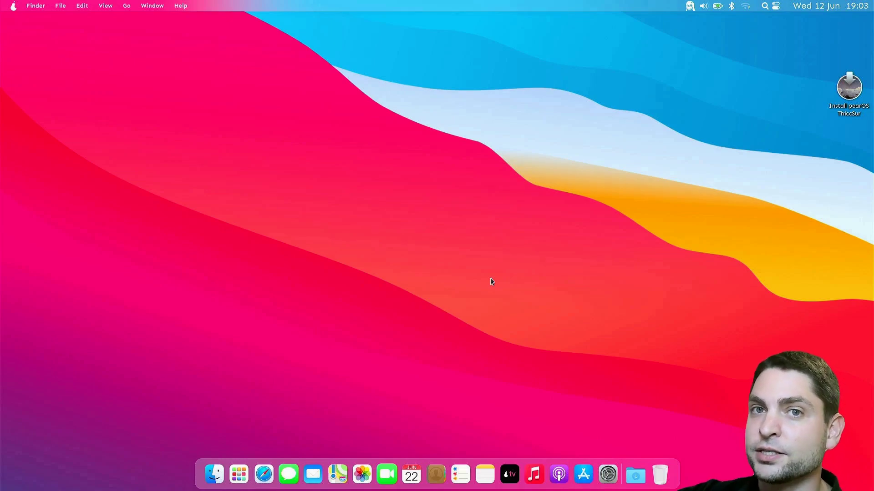
pyautogui.click(744, 5)
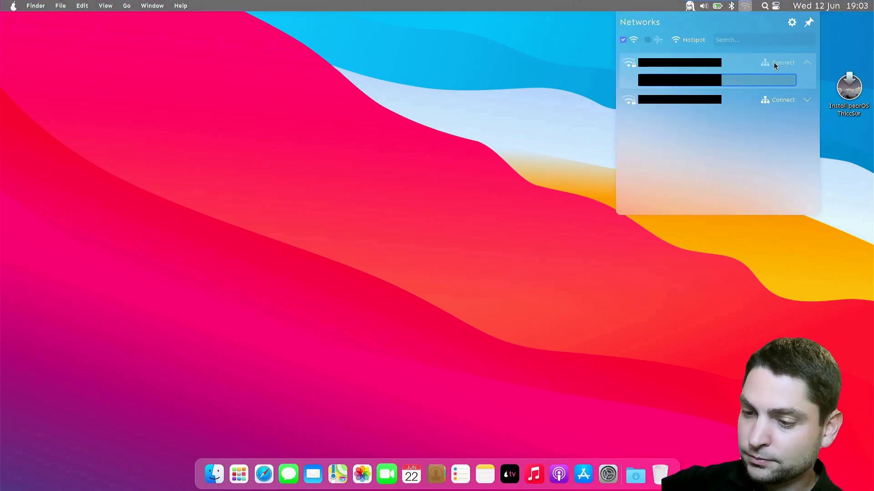
pyautogui.click(774, 62)
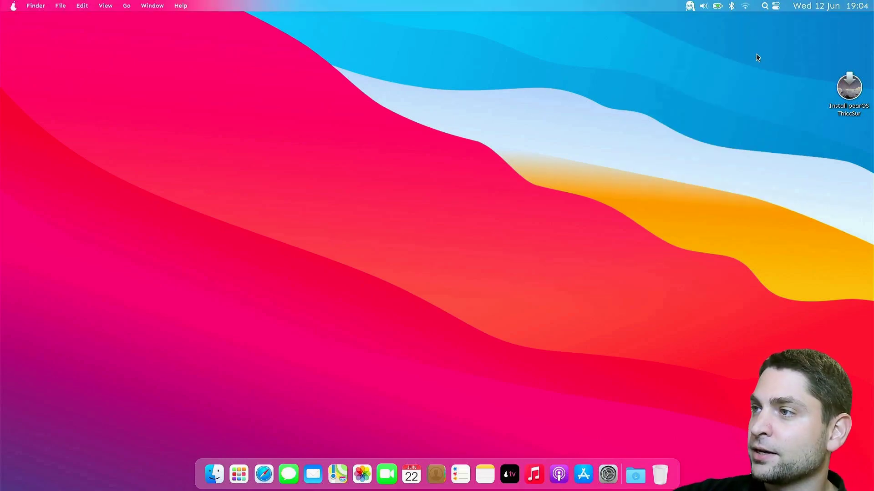
pyautogui.click(847, 93)
# Launch the pearOS ThiccSur installer and keep American English, New York and English (US) keyboard
pyautogui.doubleClick(847, 93)
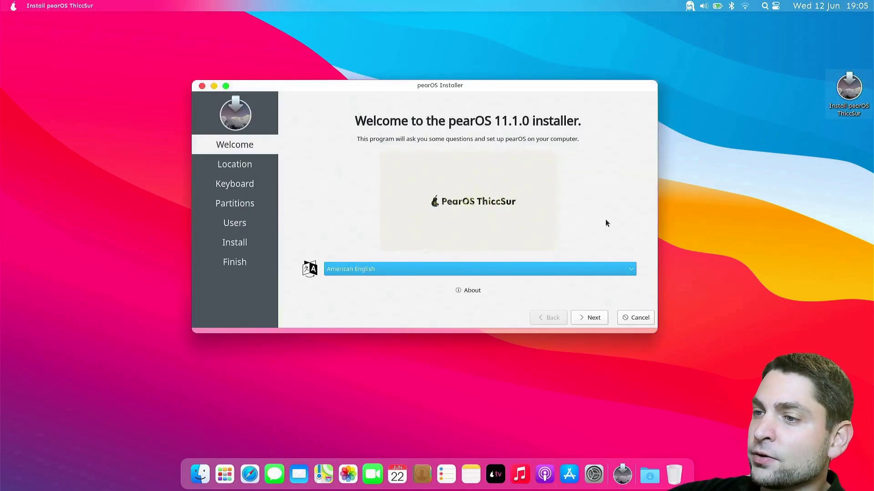
pyautogui.click(588, 319)
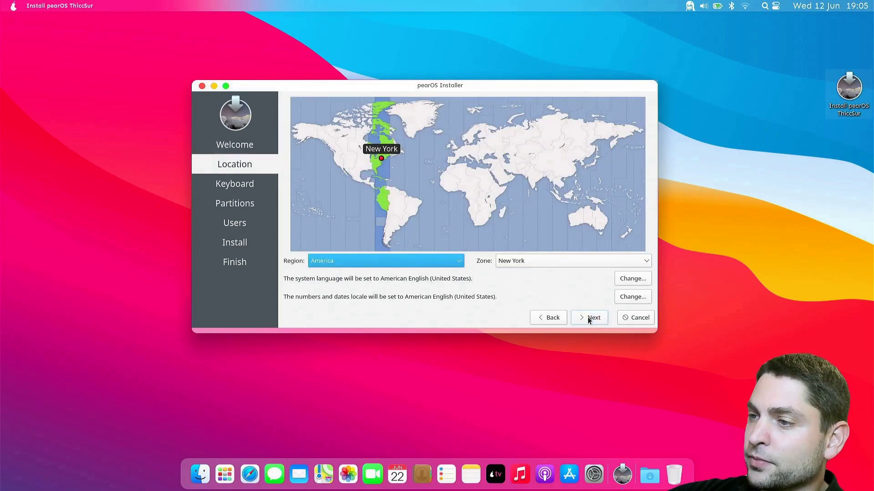
pyautogui.click(588, 319)
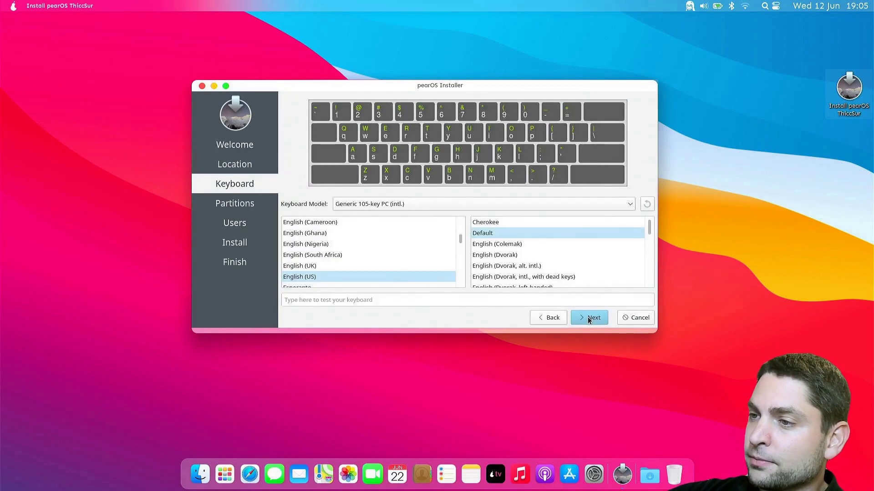
pyautogui.click(588, 317)
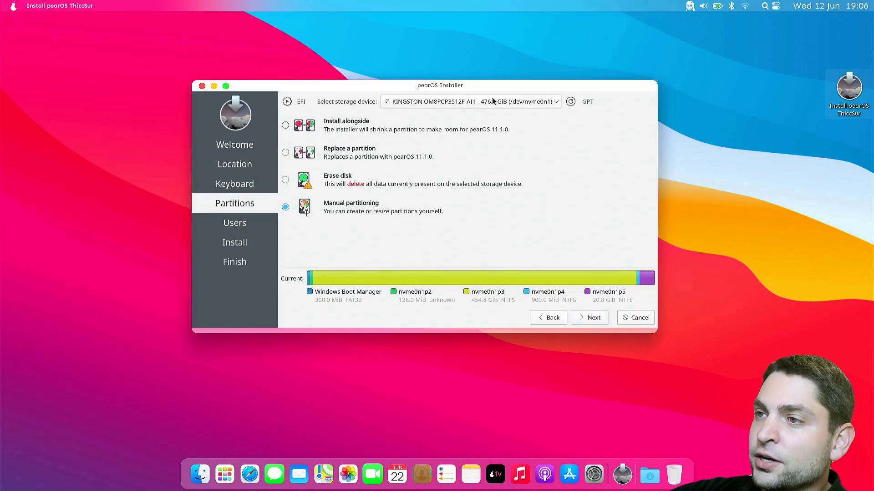
# Erase the Extreme Pro 119.2 GiB disk without system encryption and continue to Users
pyautogui.click(532, 106)
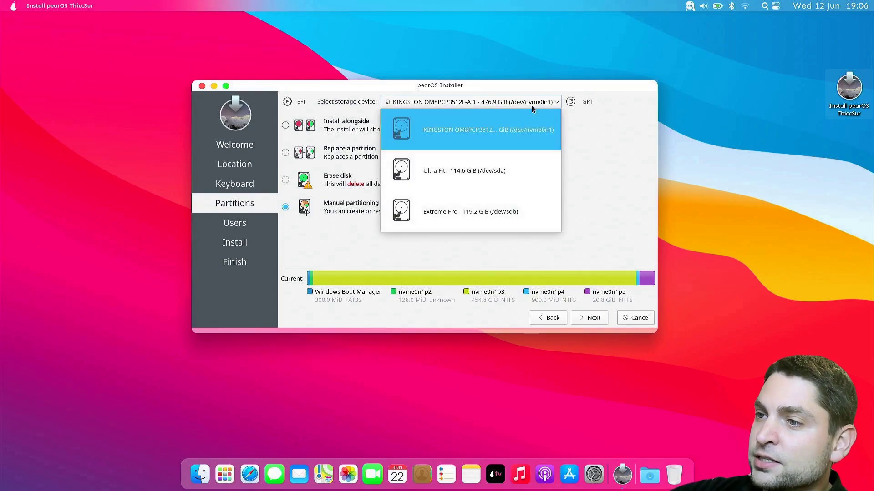
pyautogui.click(493, 214)
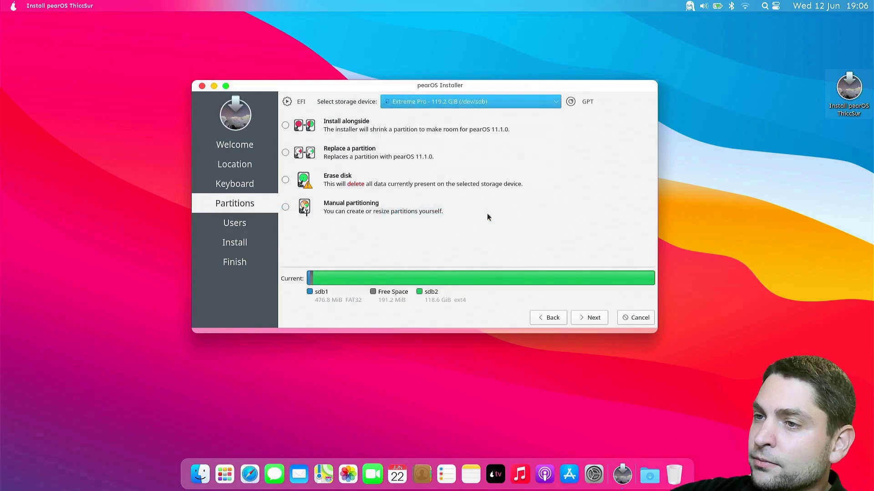
pyautogui.click(285, 180)
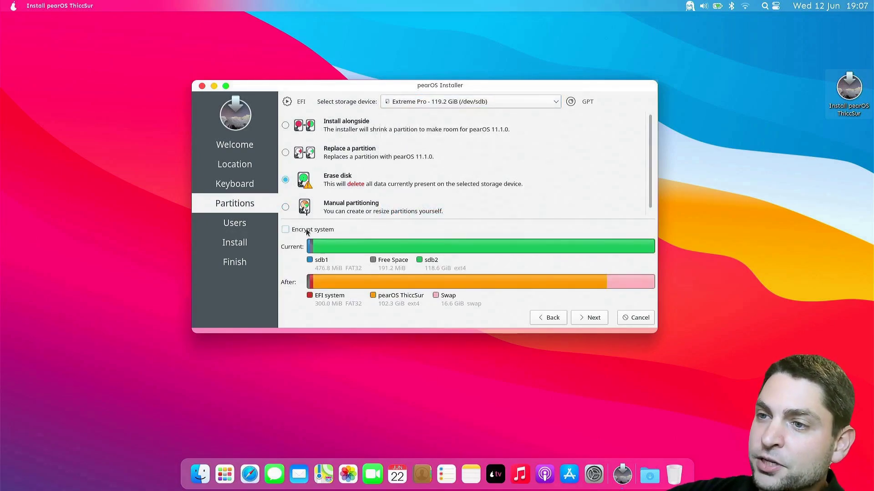
pyautogui.click(287, 230)
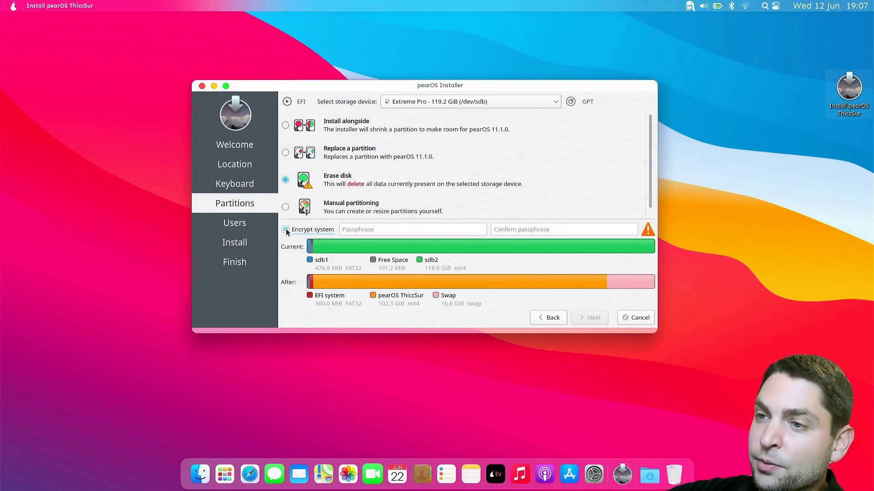
pyautogui.click(286, 230)
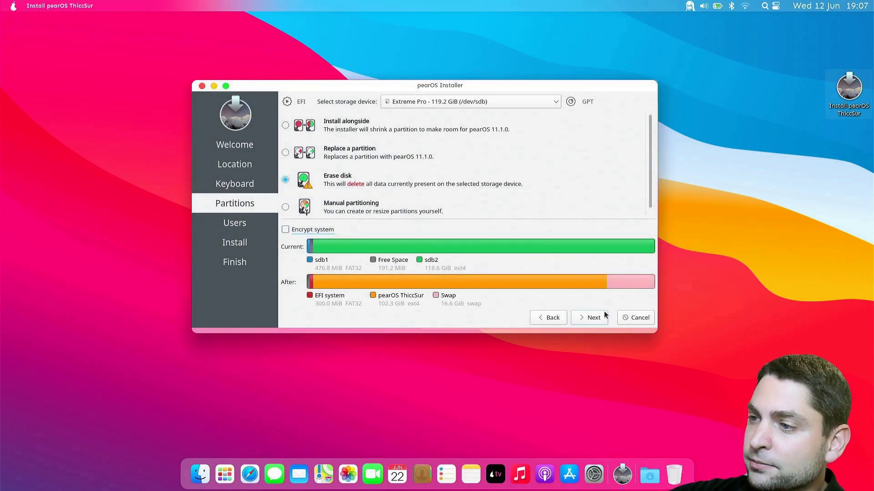
pyautogui.click(590, 317)
# Enter the user's full name, login and computer name on the Users page
pyautogui.click(330, 177)
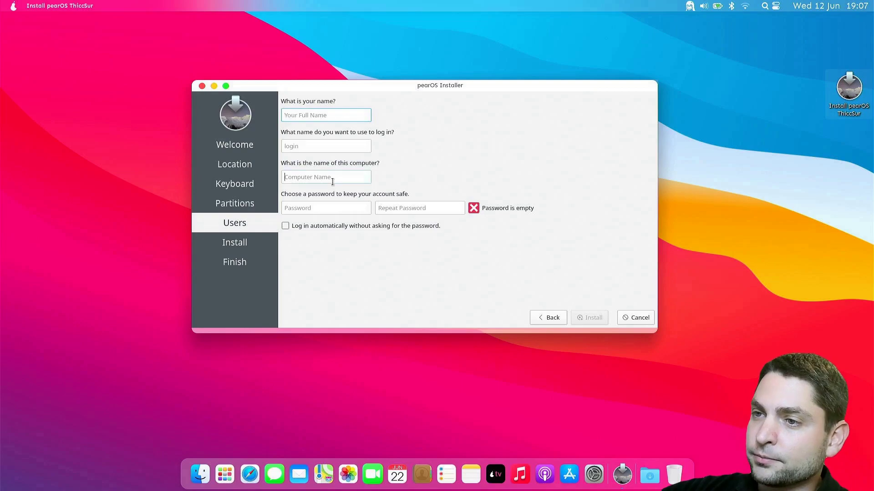
pyautogui.write('ADA')
pyautogui.click(326, 115)
pyautogui.write('agiledevart')
# Fill in the account password fields and install pearOS 11.1.0 through to All done
pyautogui.click(325, 208)
pyautogui.write('12345')
pyautogui.press('Tab')
pyautogui.write('12345')
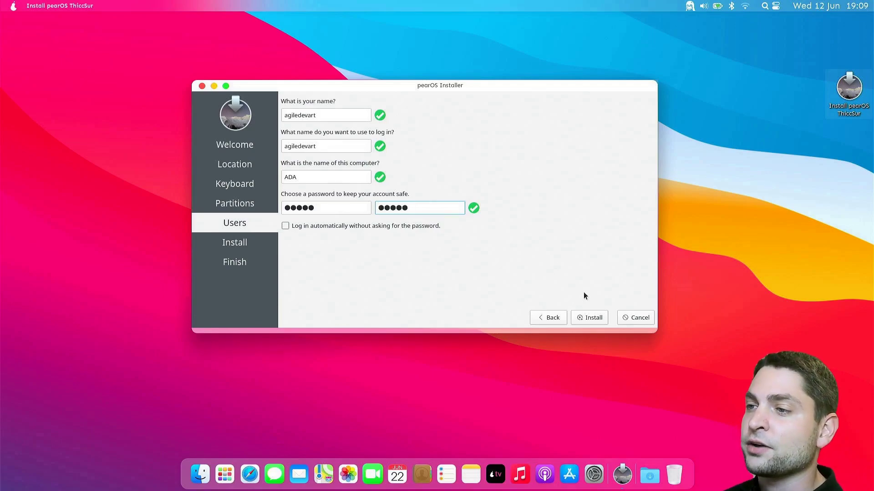
pyautogui.click(587, 318)
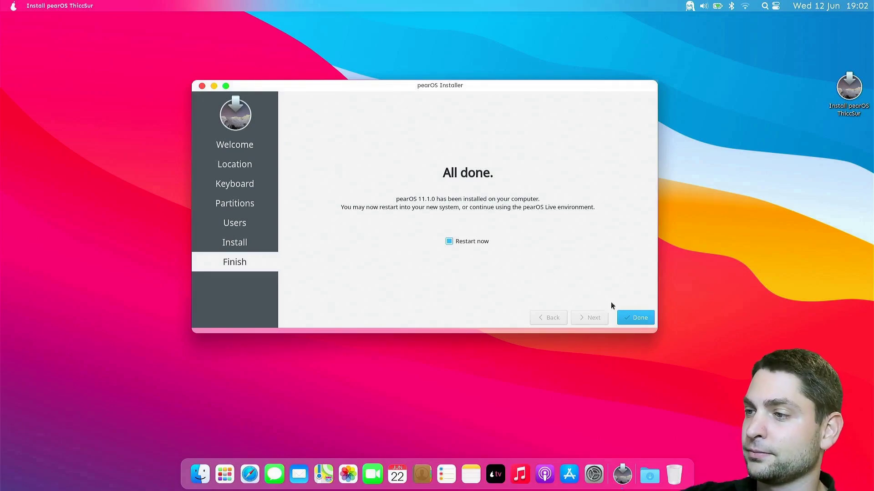
# Restart into installed pearOS and show About This Pearintosh, confirming ThiccSur 11.1.0 Public
pyautogui.click(636, 317)
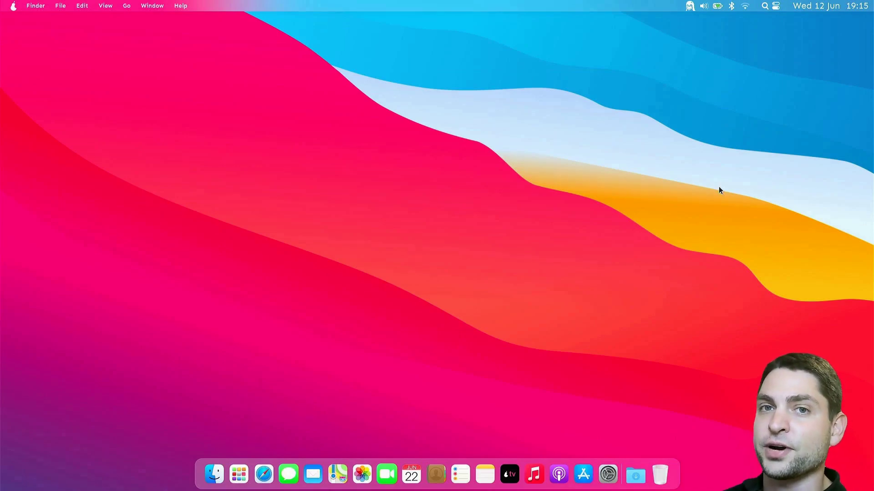
pyautogui.click(13, 5)
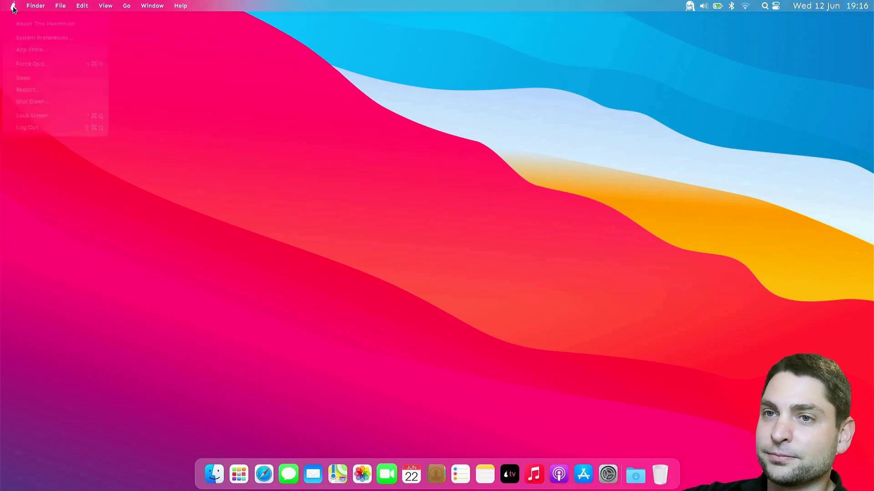
pyautogui.click(80, 23)
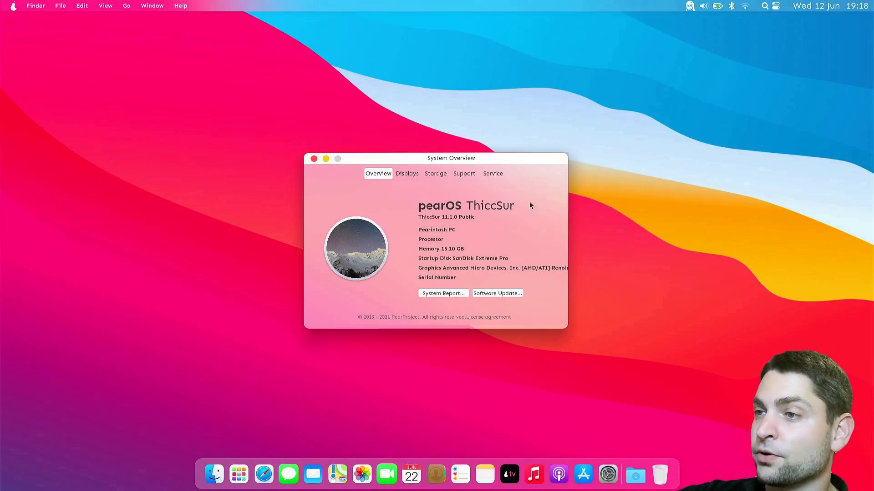
pyautogui.moveTo(452, 161); pyautogui.dragTo(540, 179)
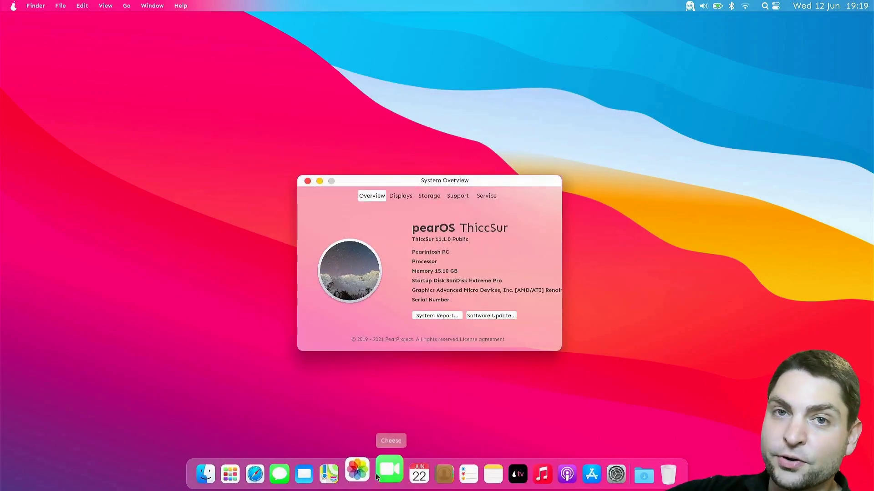
# Open Files from the dock on the Home folder and move its window toward centre-left
pyautogui.click(216, 472)
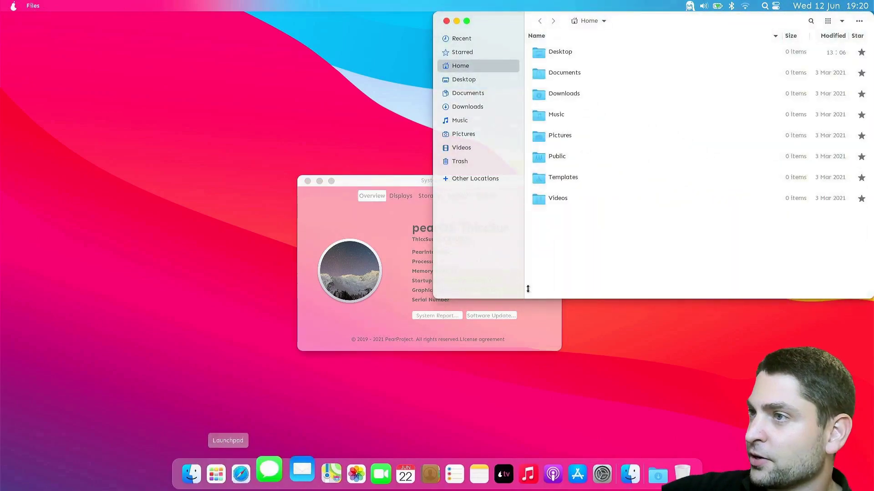
pyautogui.moveTo(672, 17); pyautogui.dragTo(492, 121)
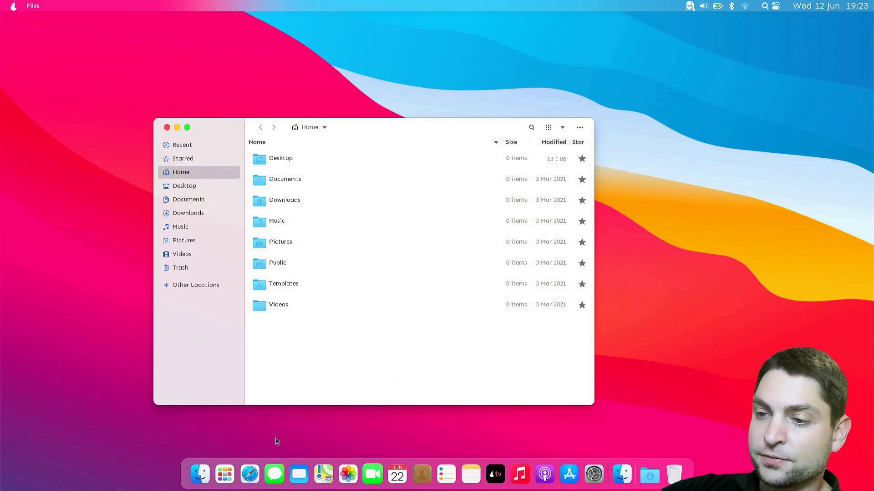
# Launch Epiphany and load google.com
pyautogui.click(255, 474)
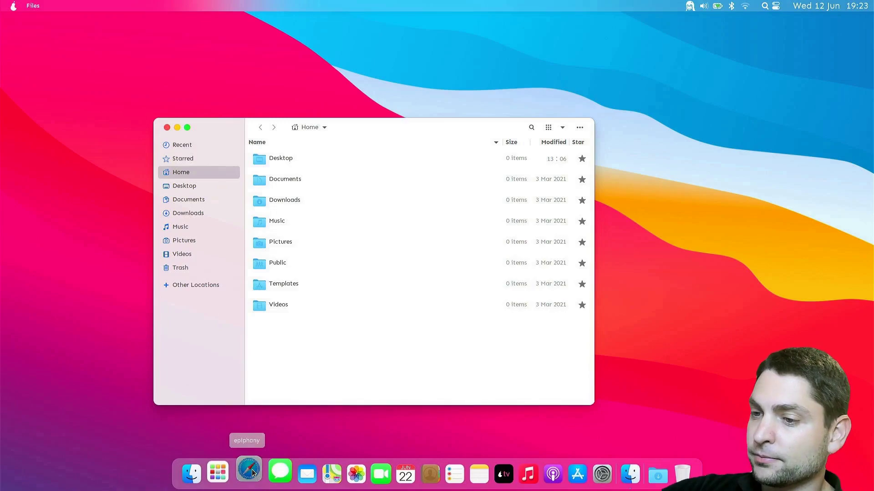
pyautogui.write('google.com')
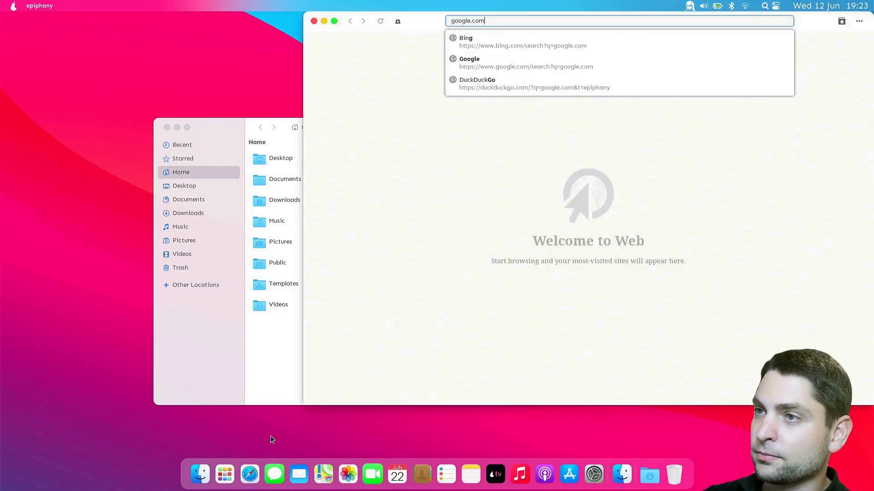
pyautogui.press('Return')
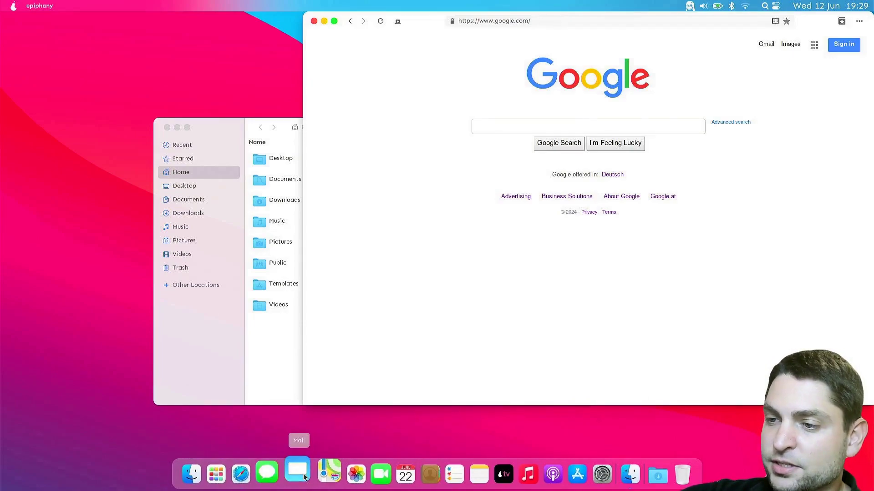
# Launch KMail from the dock to show its empty Local Folders
pyautogui.click(303, 475)
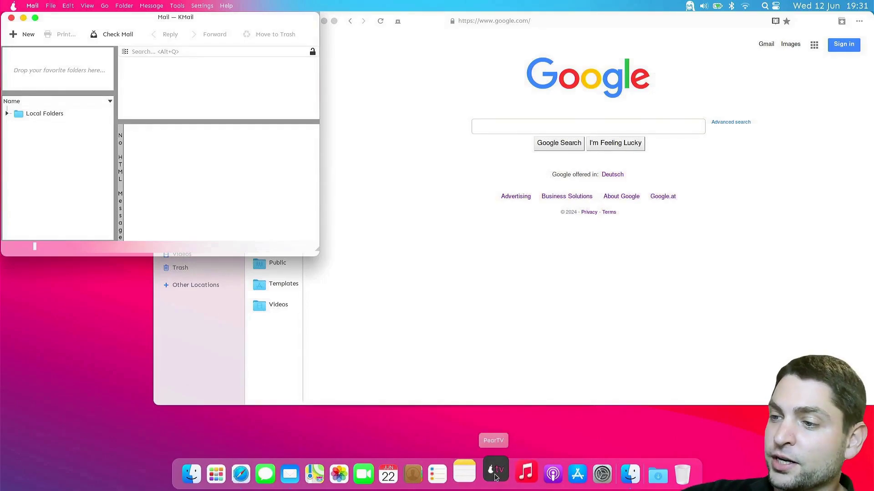
# Open PearStore, center its window and scroll the Explore page down to Categories
pyautogui.click(570, 472)
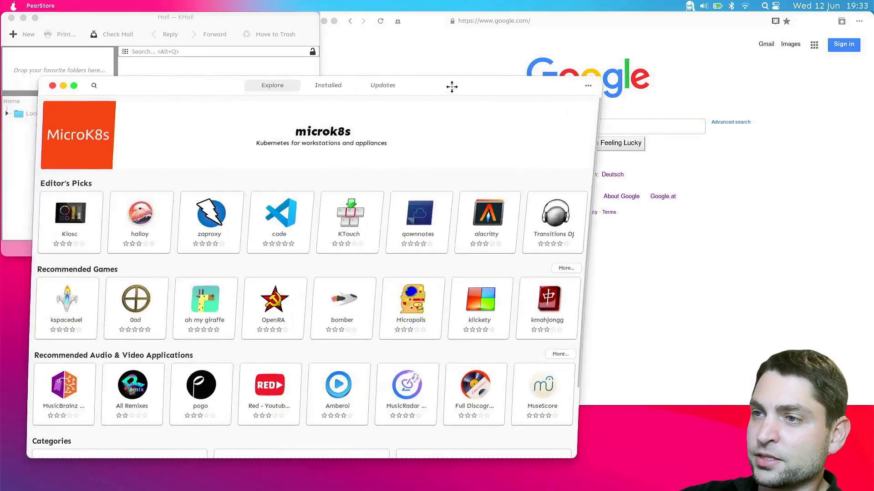
pyautogui.moveTo(452, 86); pyautogui.dragTo(532, 68)
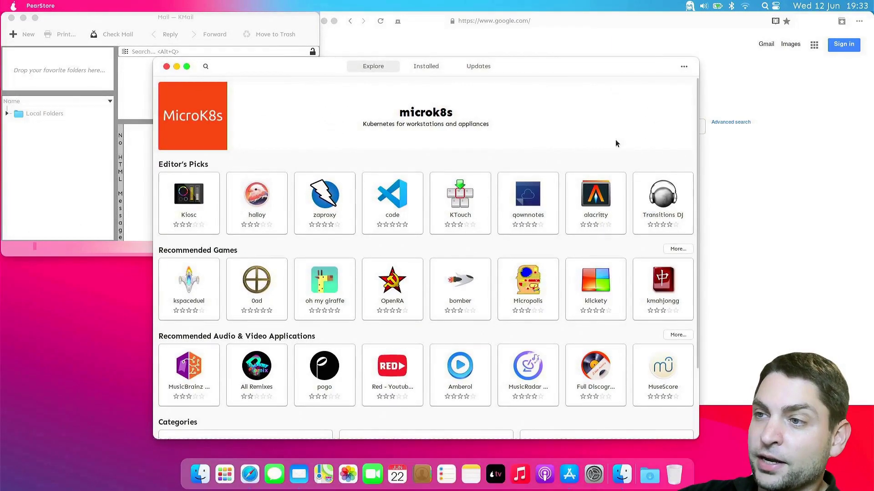
pyautogui.scroll(-3, 610, 118)
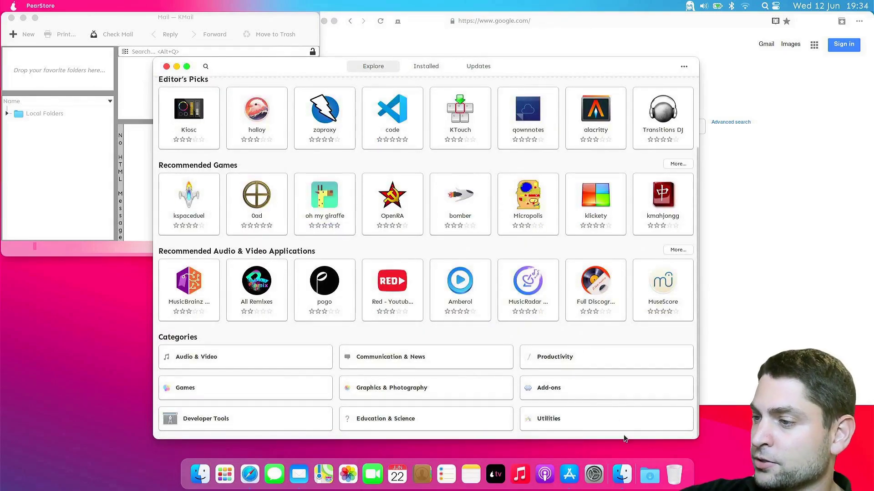
pyautogui.click(650, 475)
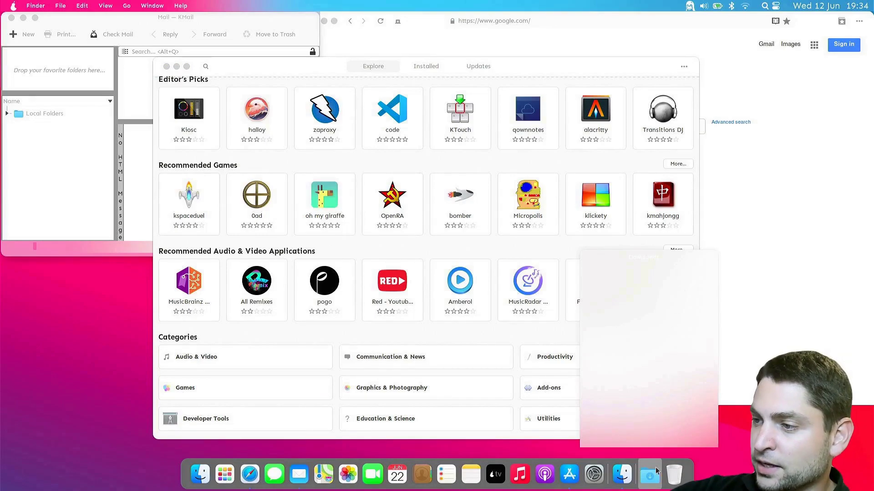
pyautogui.click(650, 474)
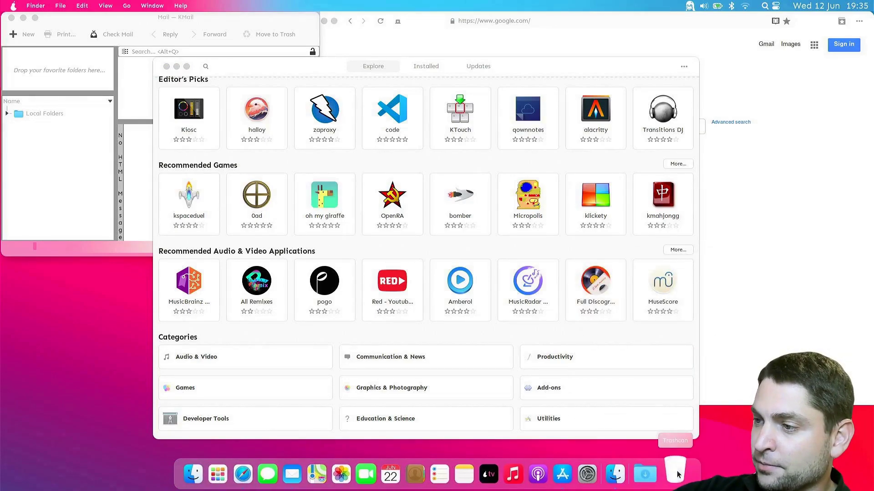
pyautogui.click(676, 474)
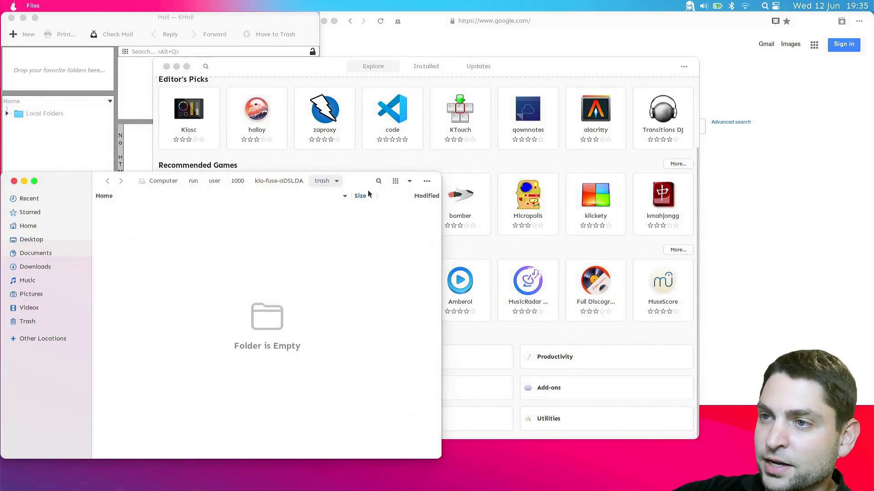
pyautogui.moveTo(369, 193); pyautogui.dragTo(558, 125)
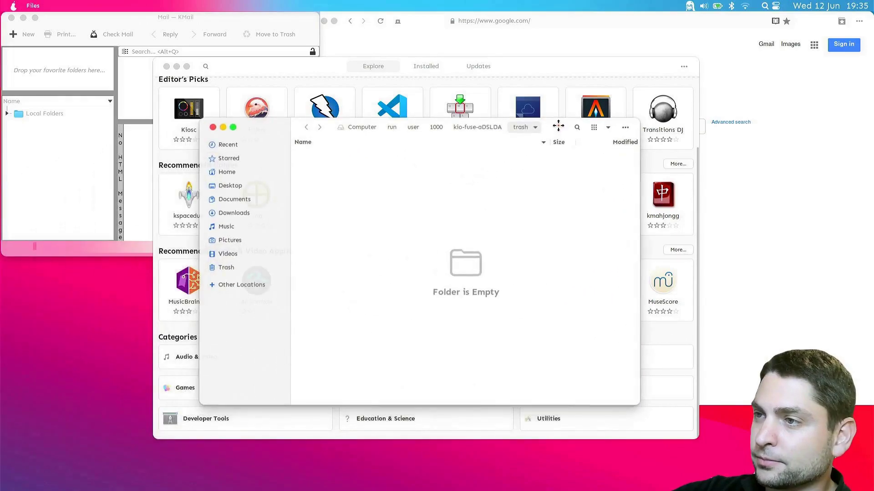
pyautogui.click(212, 127)
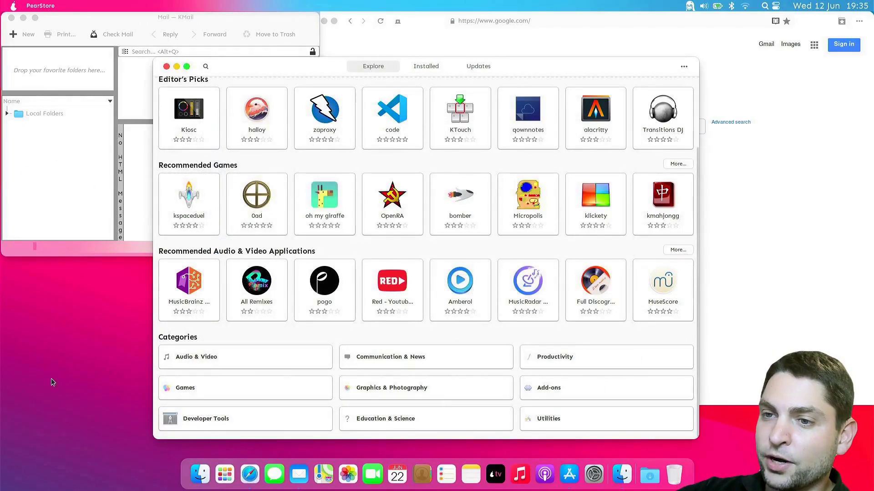
# Launch Konsole via KRunner search for 'konsol' and center its window
pyautogui.click(101, 337)
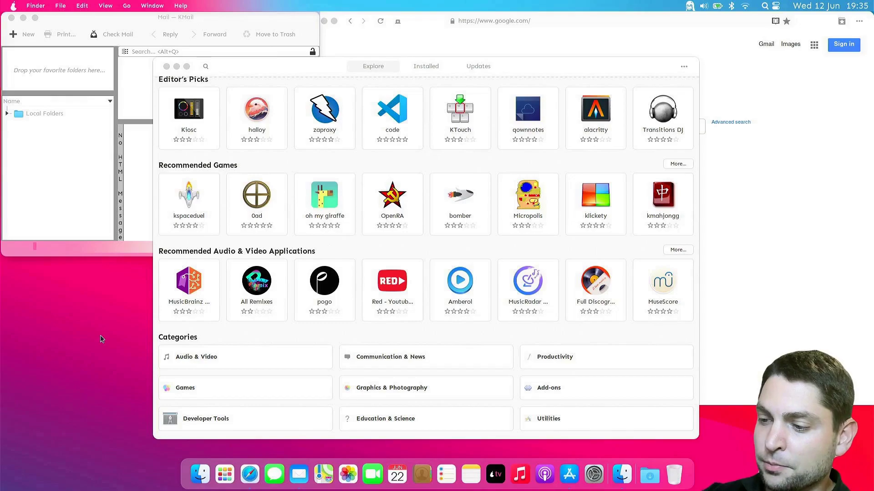
pyautogui.hotkey('alt', 'space')
pyautogui.write('konsol')
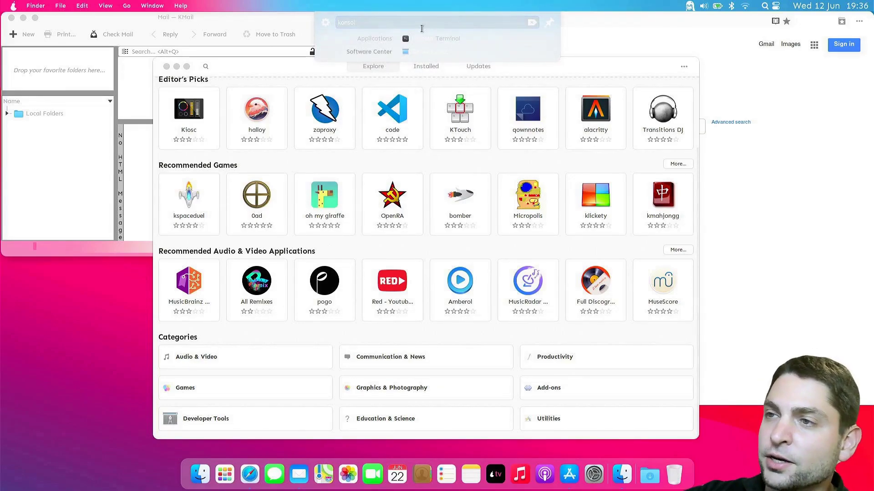
pyautogui.click(457, 40)
pyautogui.moveTo(167, 21); pyautogui.dragTo(431, 85)
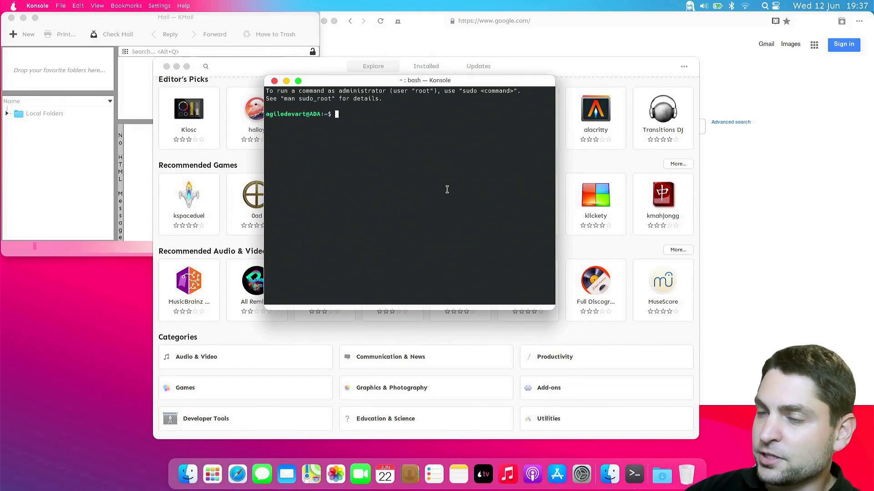
# Enlarge the Konsole font and run neofetch to display the pearOS ThiccSur system summary
pyautogui.hotkey('ctrl', '+')
pyautogui.write('neofetch')
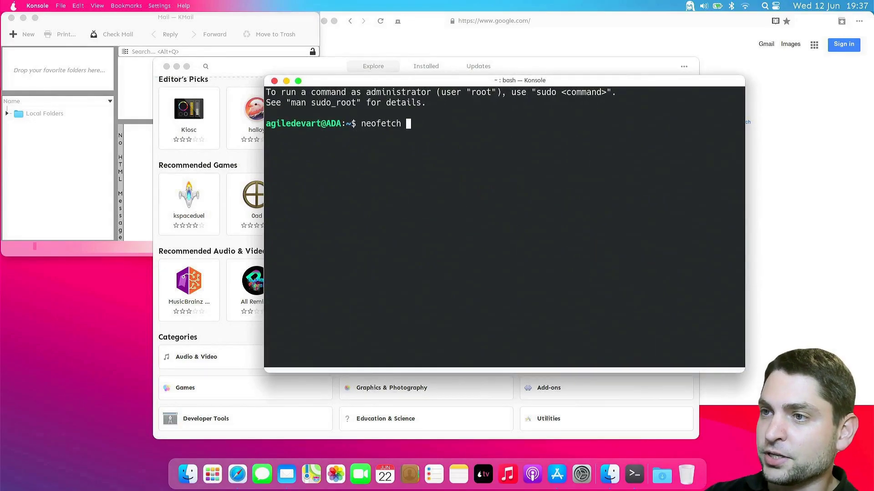
pyautogui.press('Return')
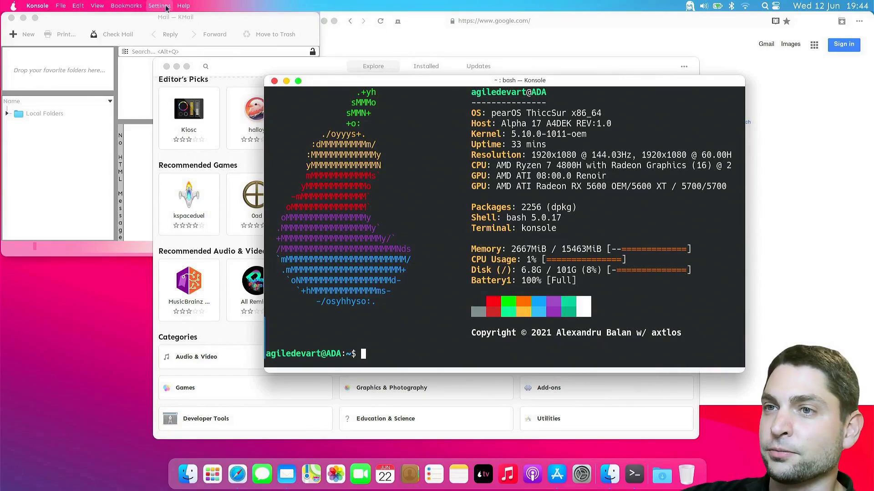
pyautogui.click(61, 6)
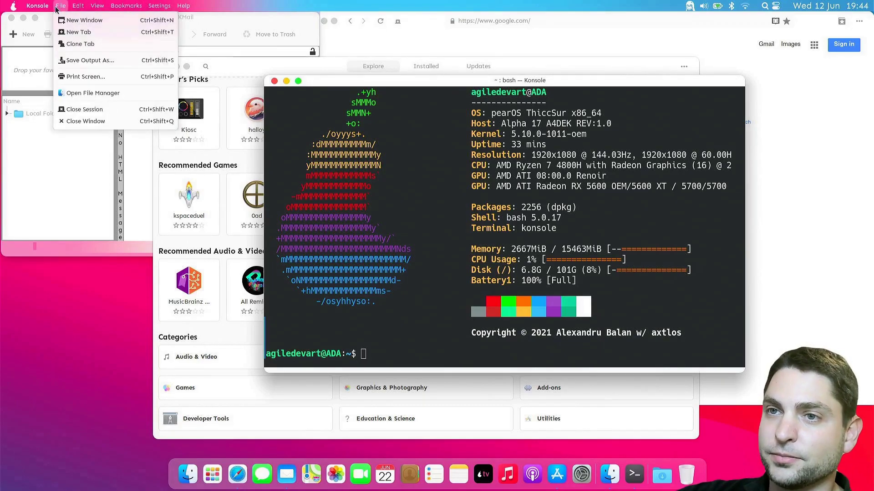
pyautogui.click(96, 33)
pyautogui.click(80, 10)
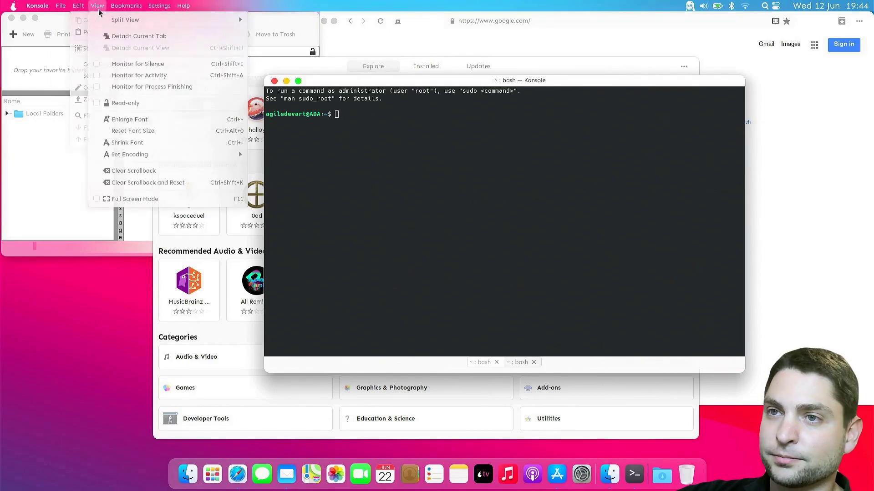
pyautogui.moveTo(182, 20)
pyautogui.click(356, 24)
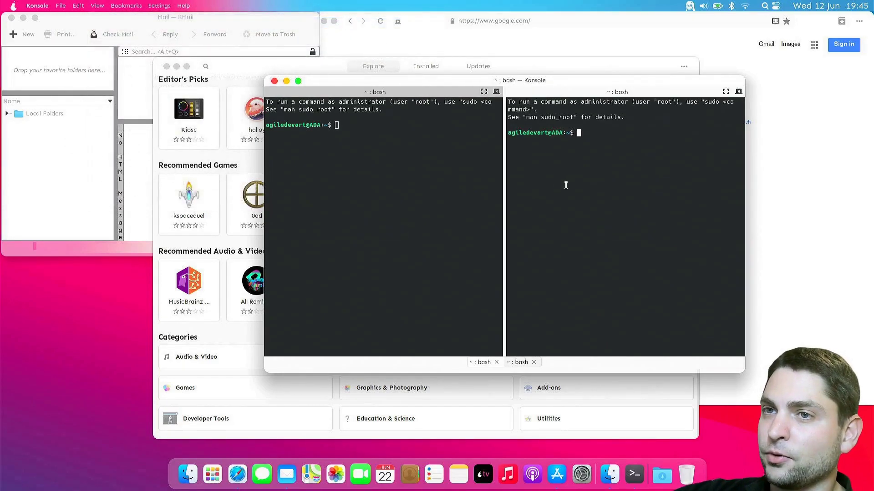
pyautogui.click(60, 6)
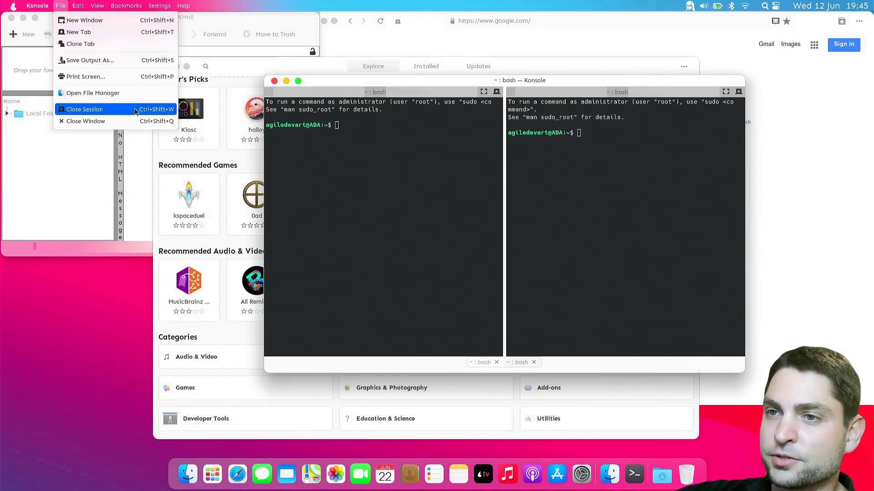
pyautogui.click(141, 111)
pyautogui.click(60, 5)
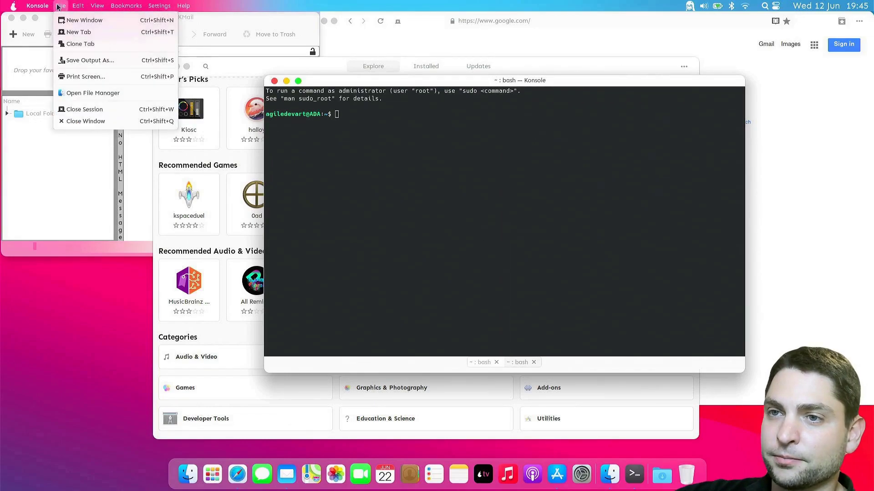
pyautogui.click(125, 111)
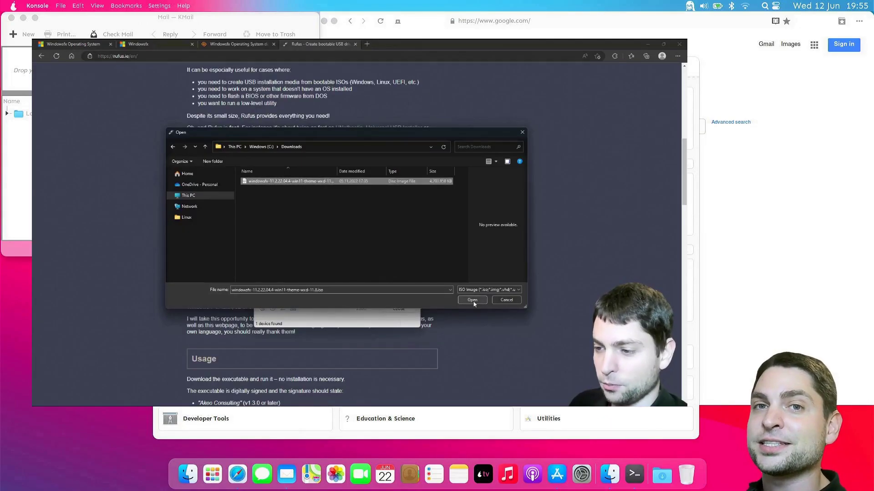
pyautogui.click(472, 298)
pyautogui.click(361, 322)
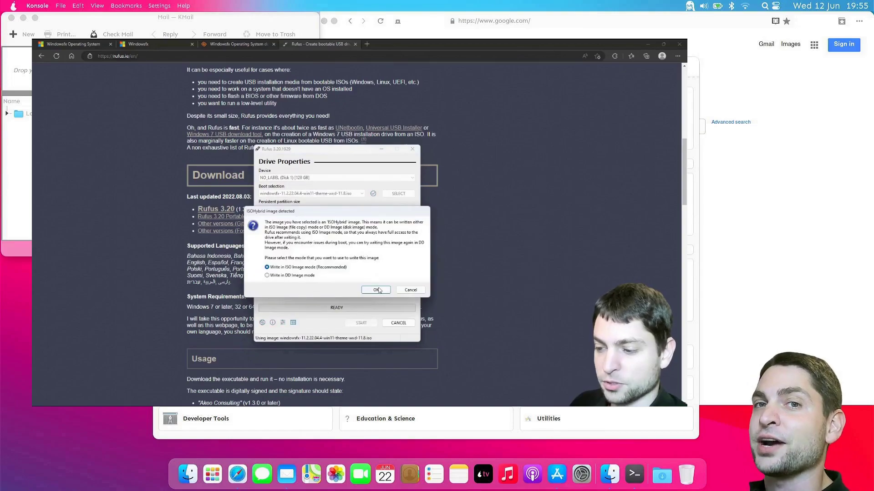
pyautogui.click(376, 290)
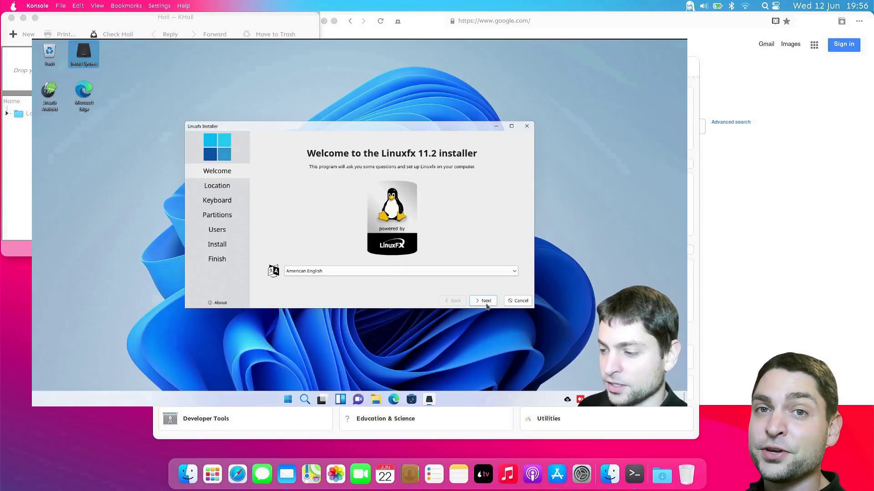
pyautogui.click(485, 300)
pyautogui.click(485, 301)
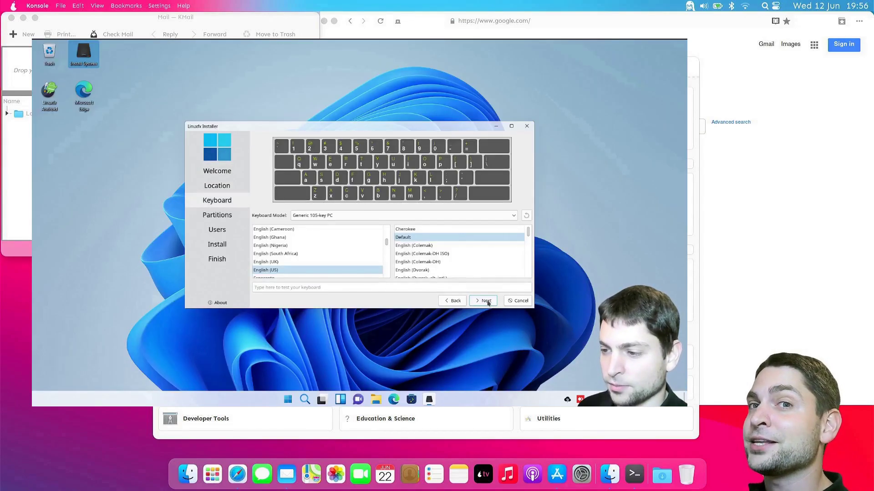
pyautogui.click(486, 301)
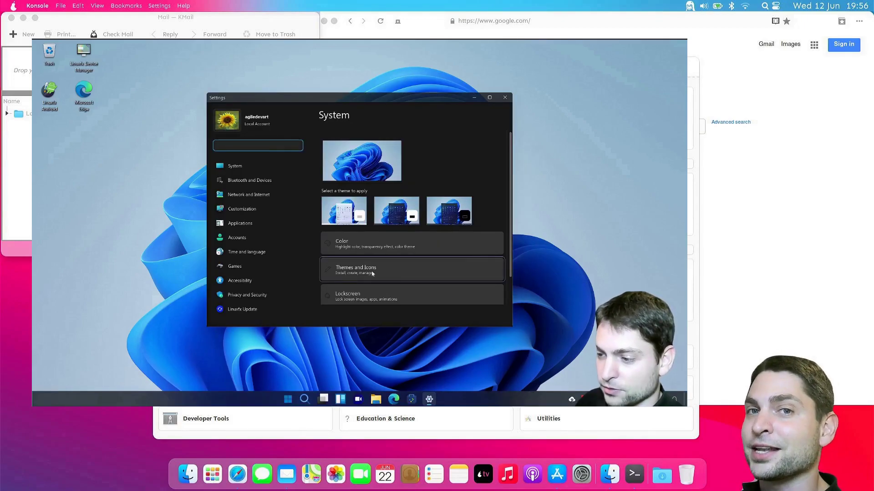
pyautogui.click(372, 274)
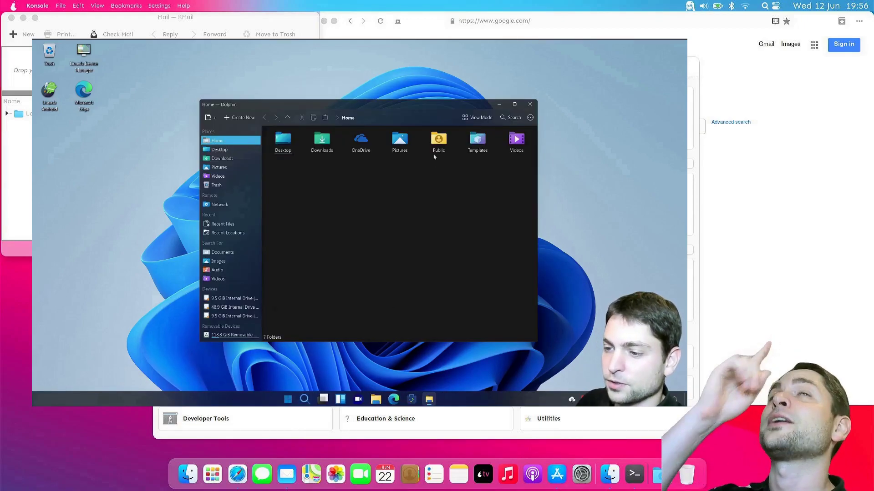